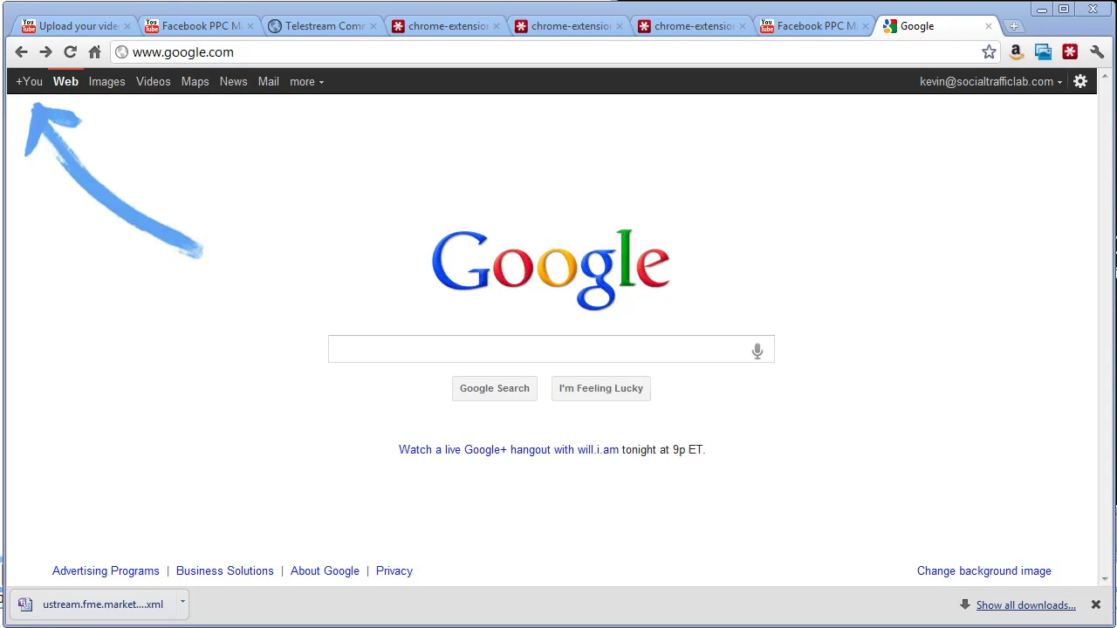
Search the web for "free secure image hosting" and look through the results.
left_click(401, 354)
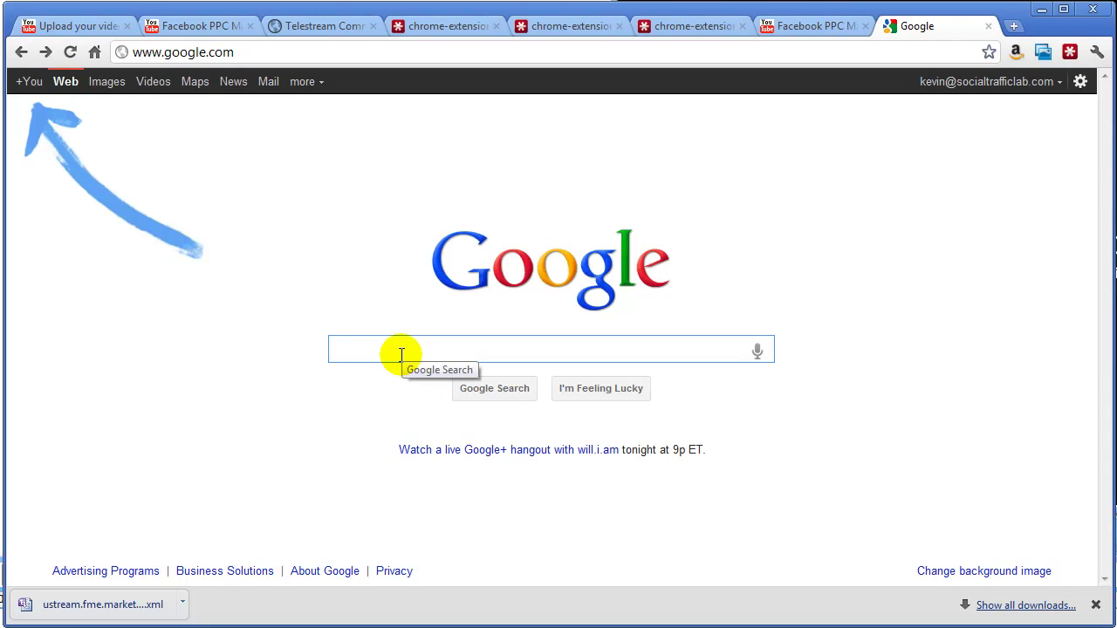
type("free ")
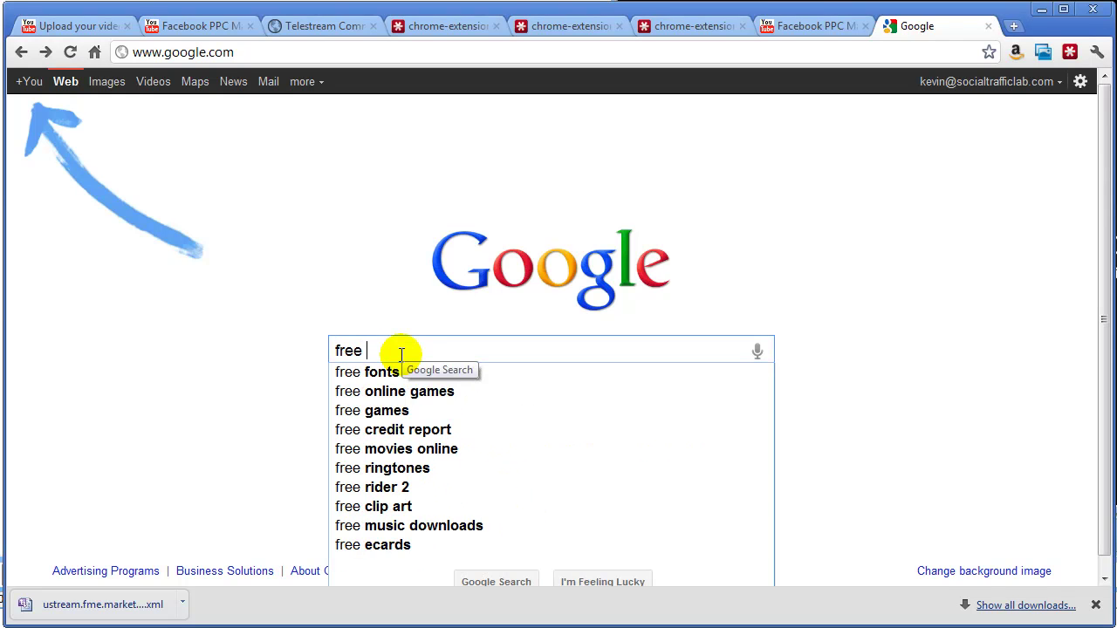
type("secure ")
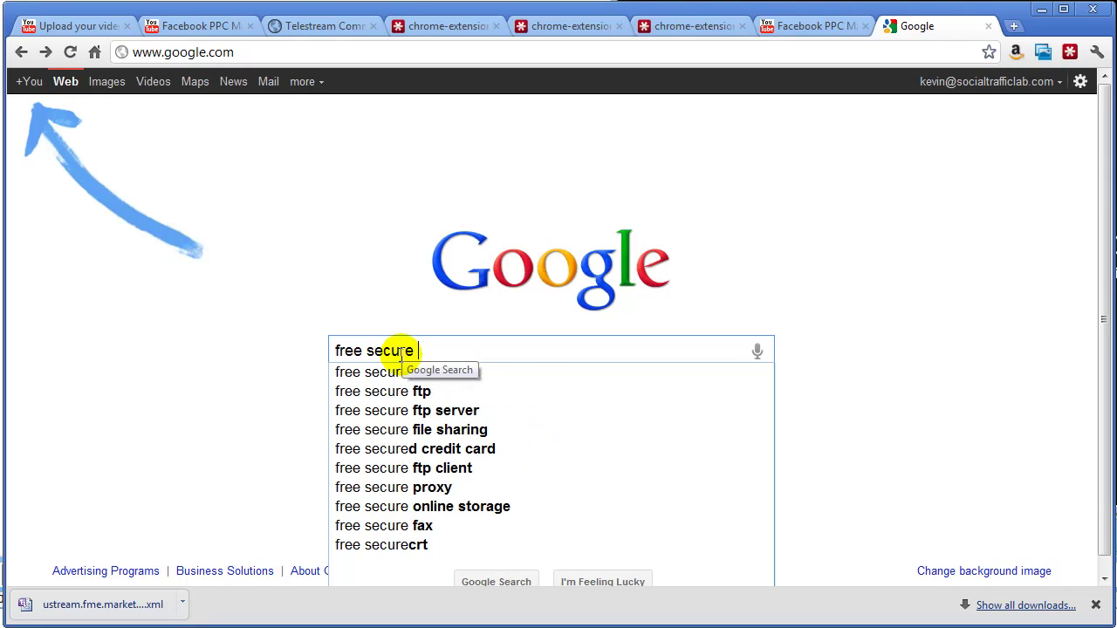
type("image hosting")
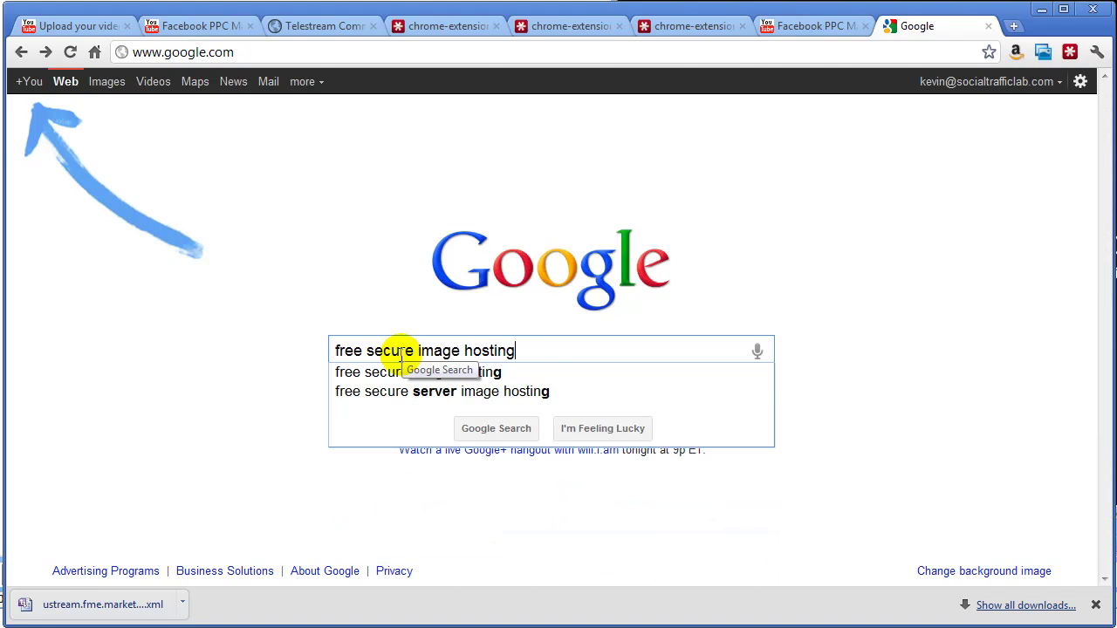
key("Return")
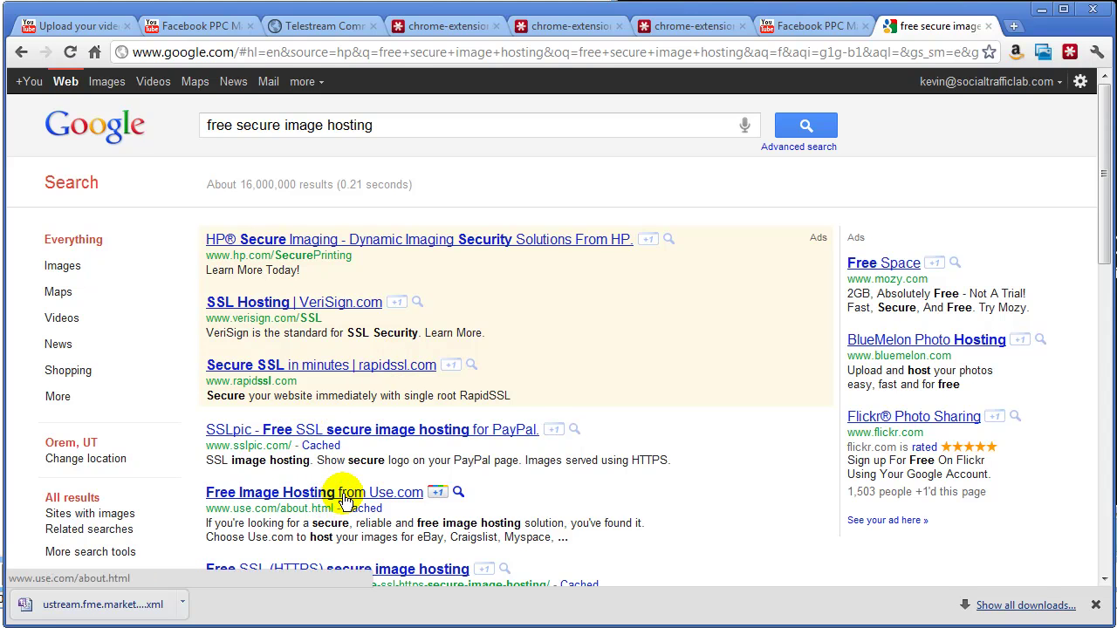
scroll(345, 499, "down", 3)
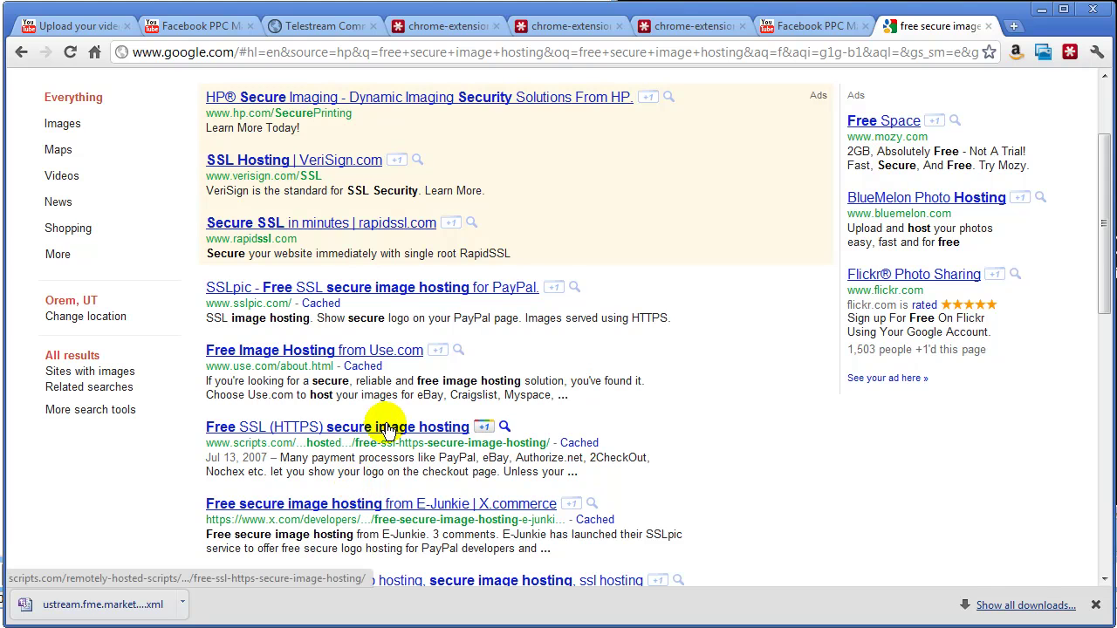
scroll(628, 447, "up", 3)
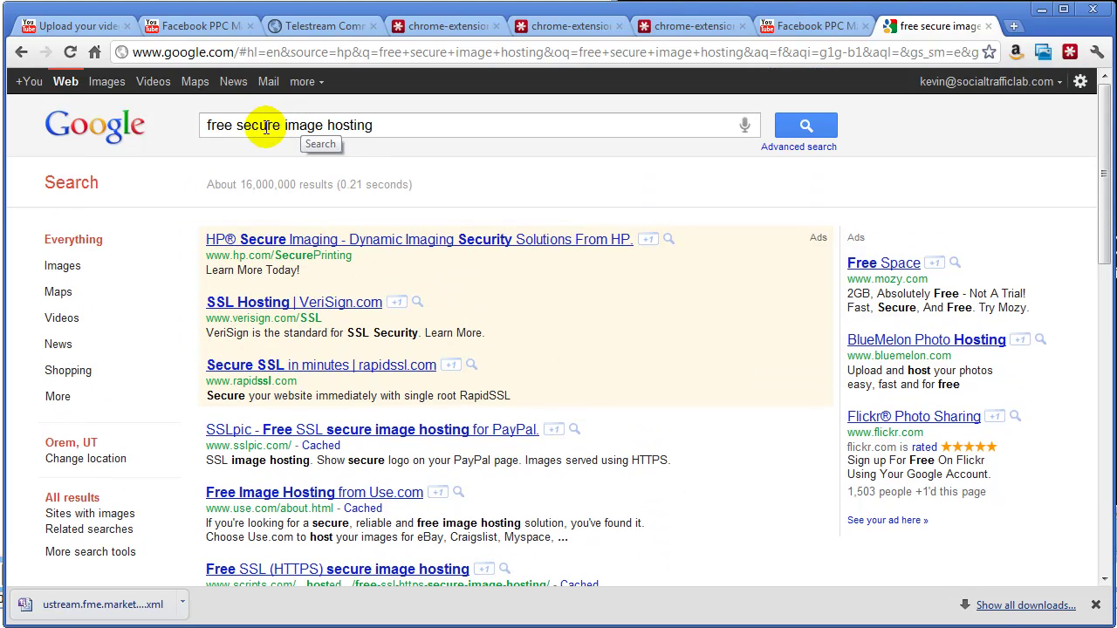
Search for "secure image hosting" instead, look through the results, and clear the query.
double_click(225, 127)
key("BackSpace")
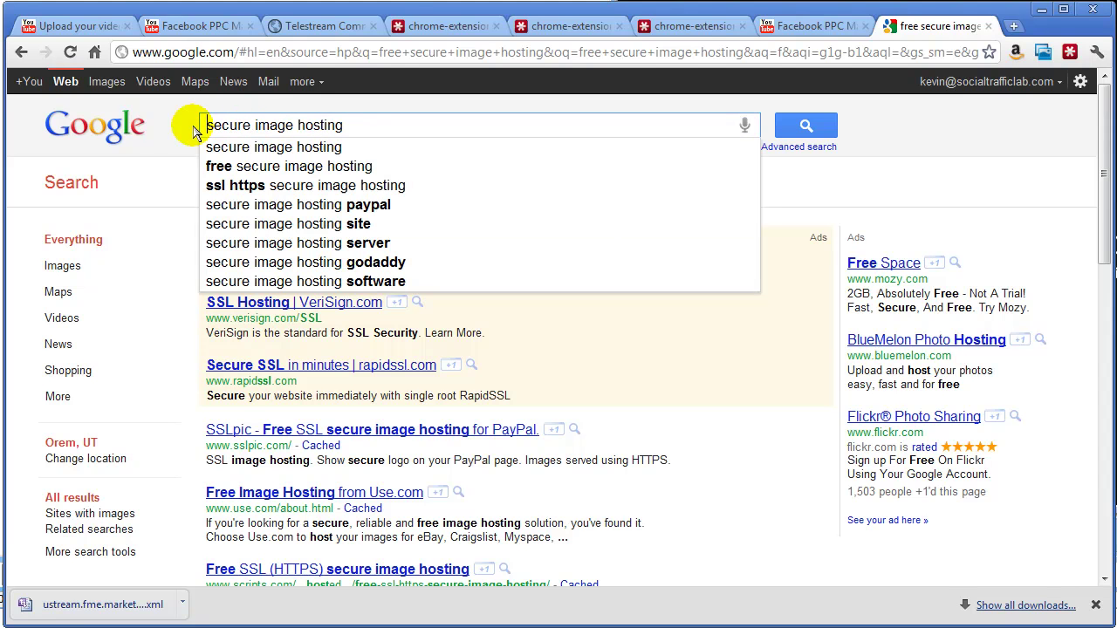
key("Return")
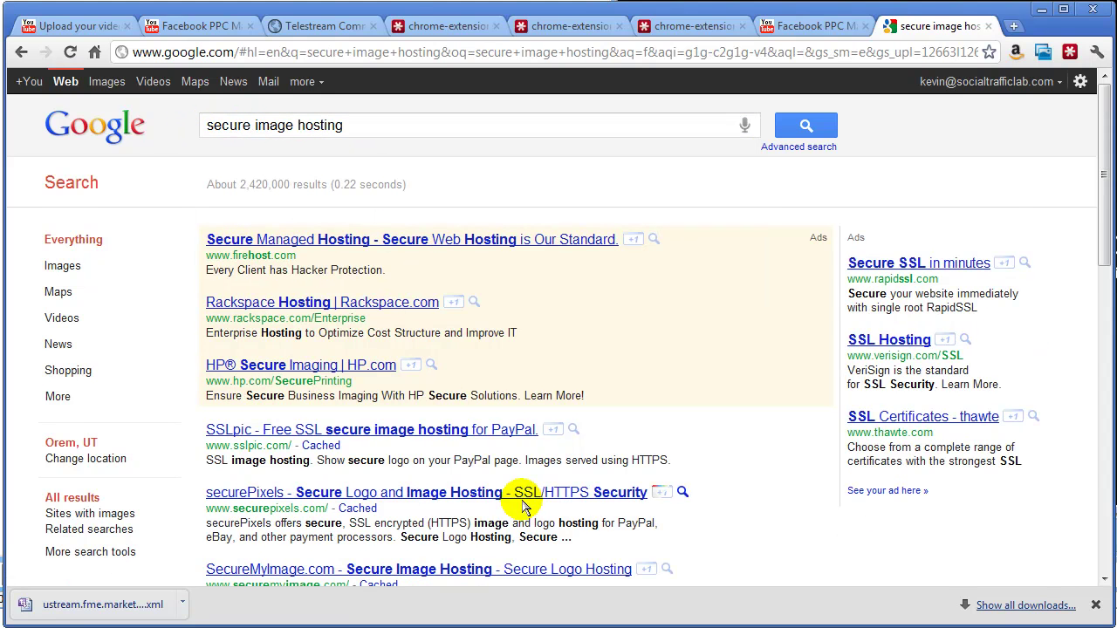
scroll(522, 506, "down", 1)
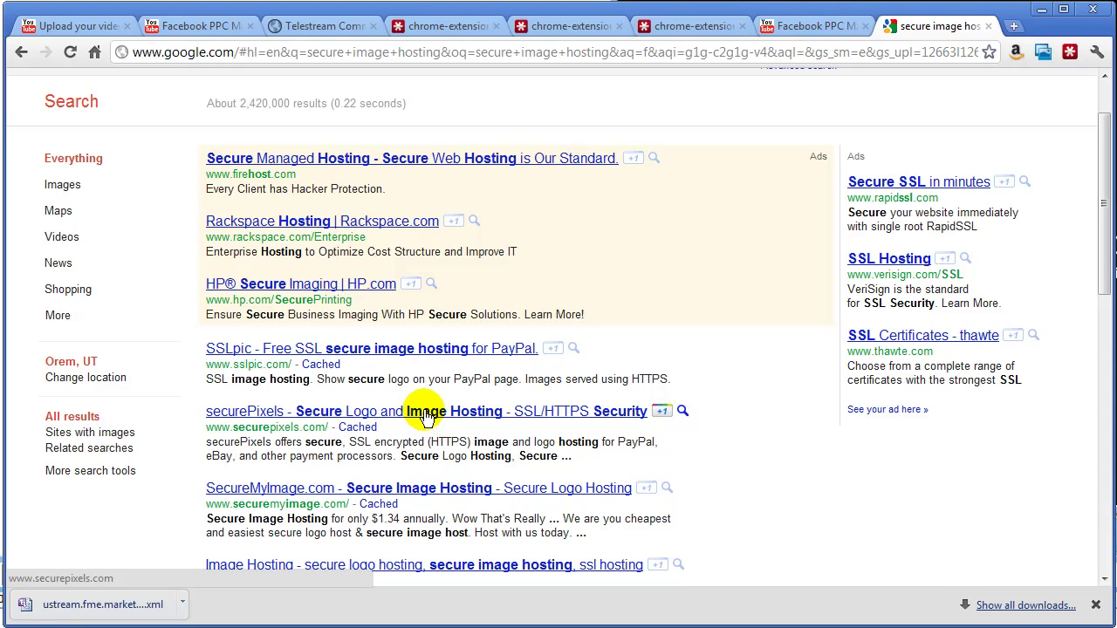
scroll(425, 417, "up", 1)
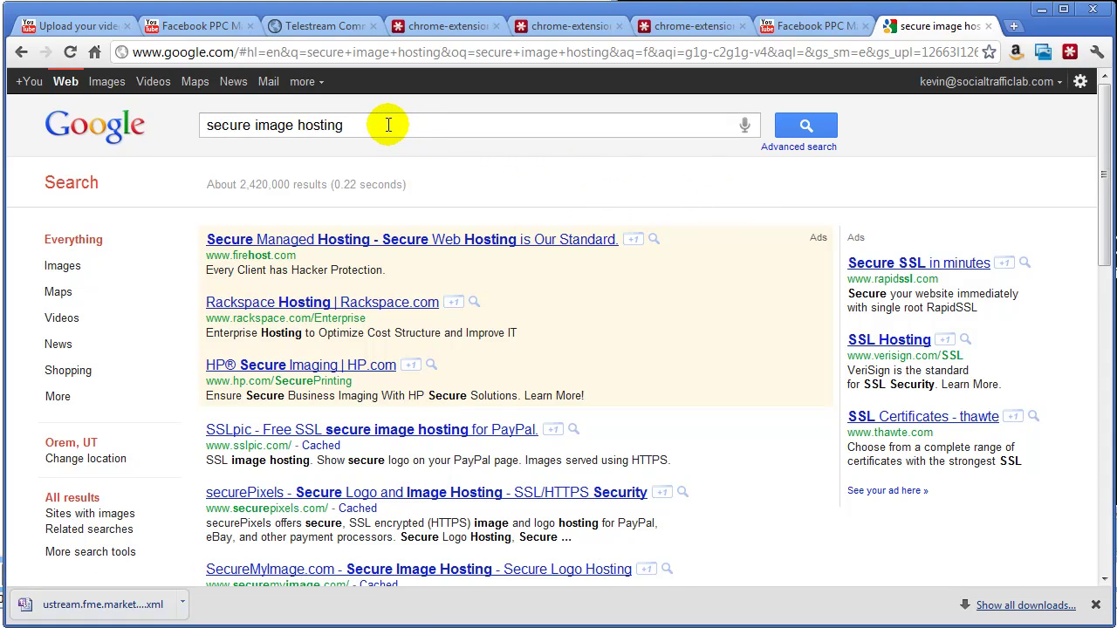
left_click_drag(387, 123, 154, 131)
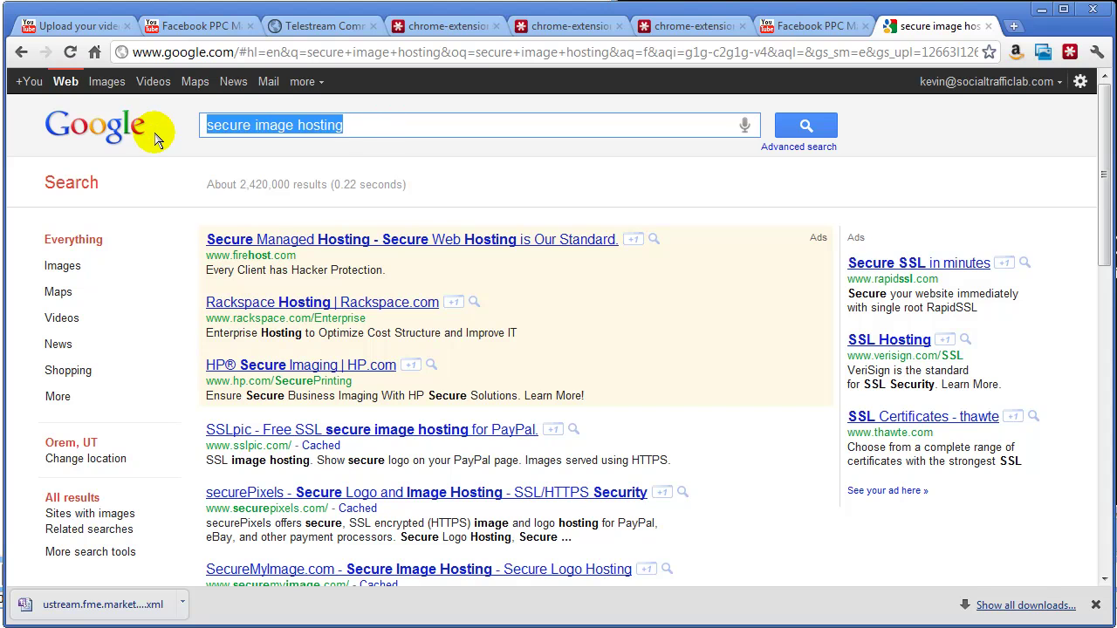
key("BackSpace")
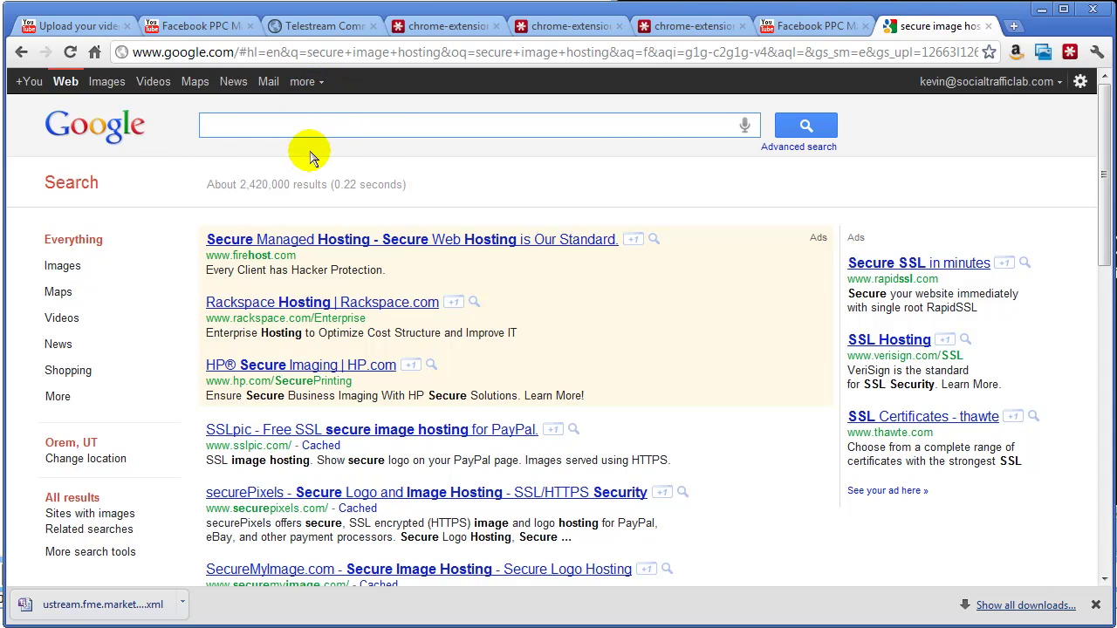
Open Google Sites, sign in with the prefilled account credentials, and start creating a new site.
left_click(301, 83)
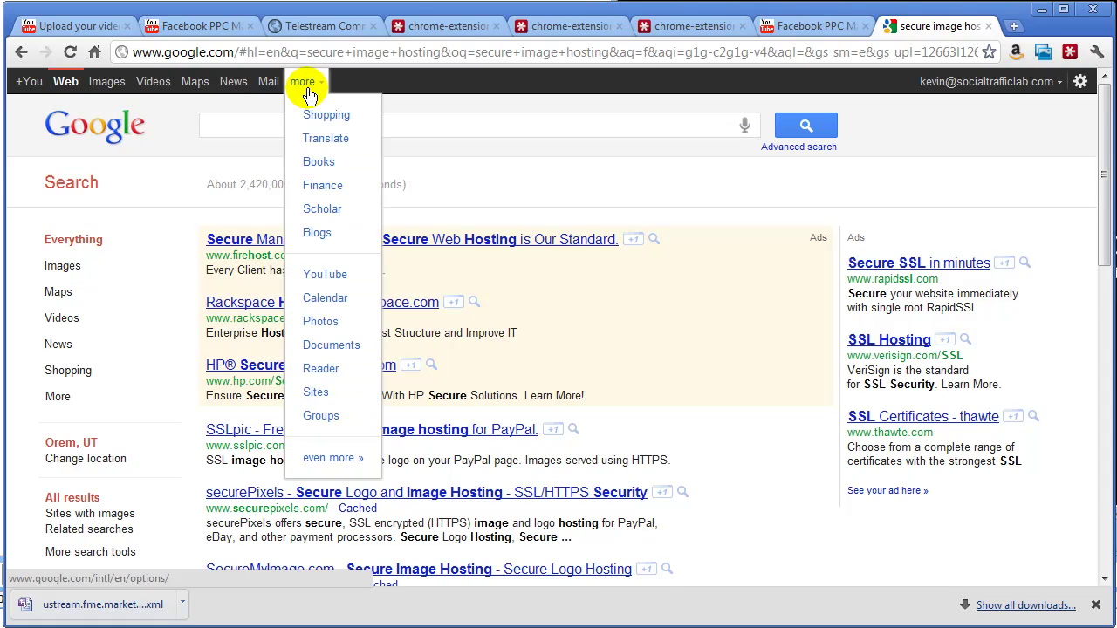
left_click(317, 393)
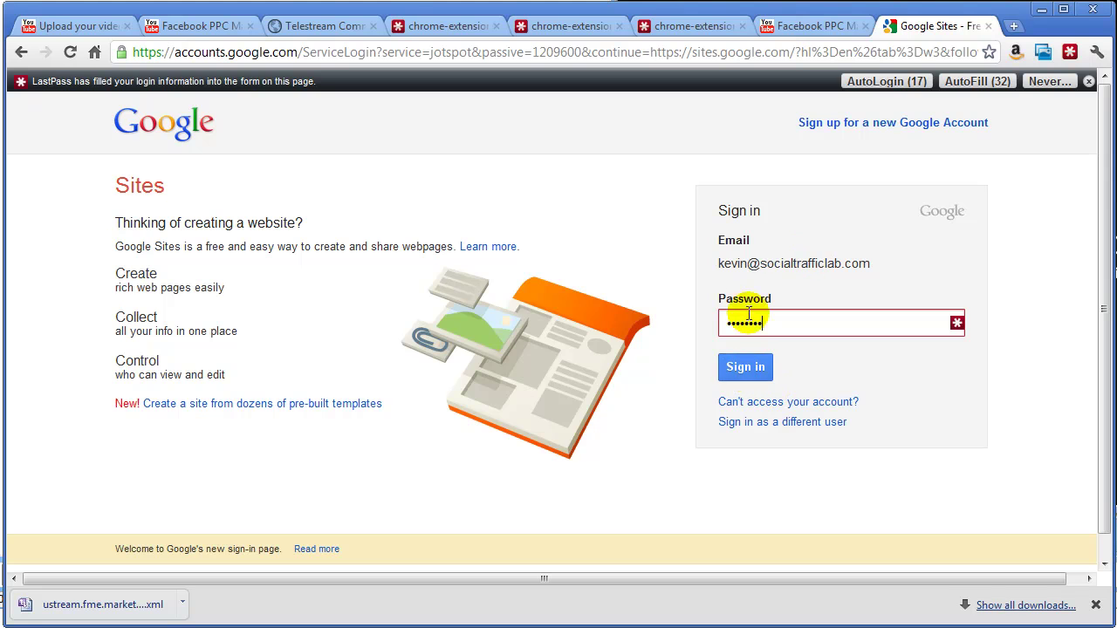
left_click(737, 366)
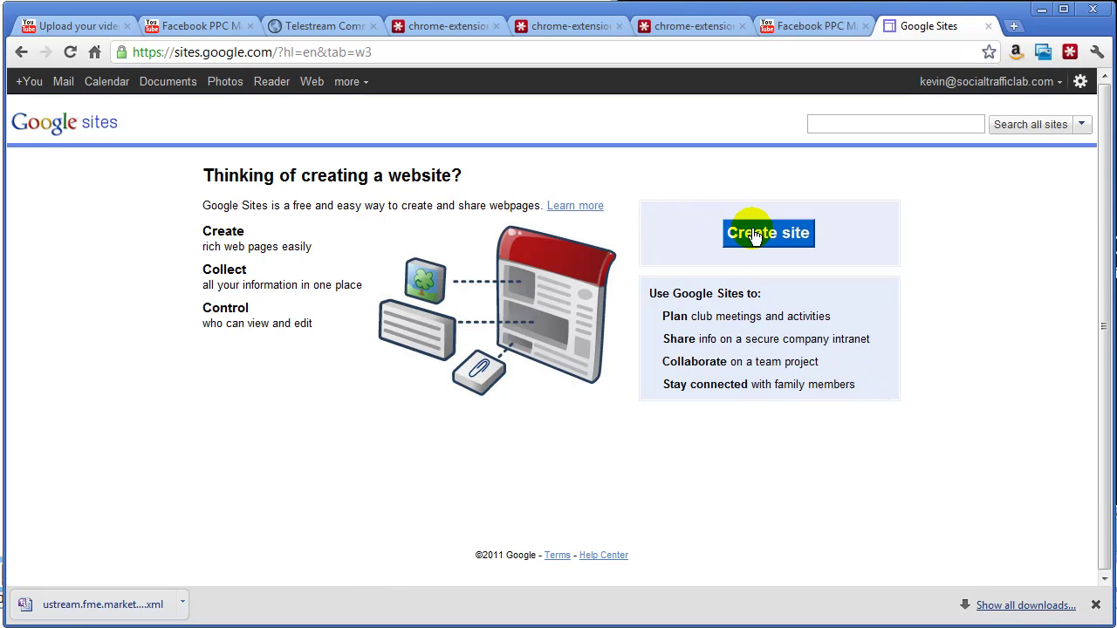
left_click(754, 236)
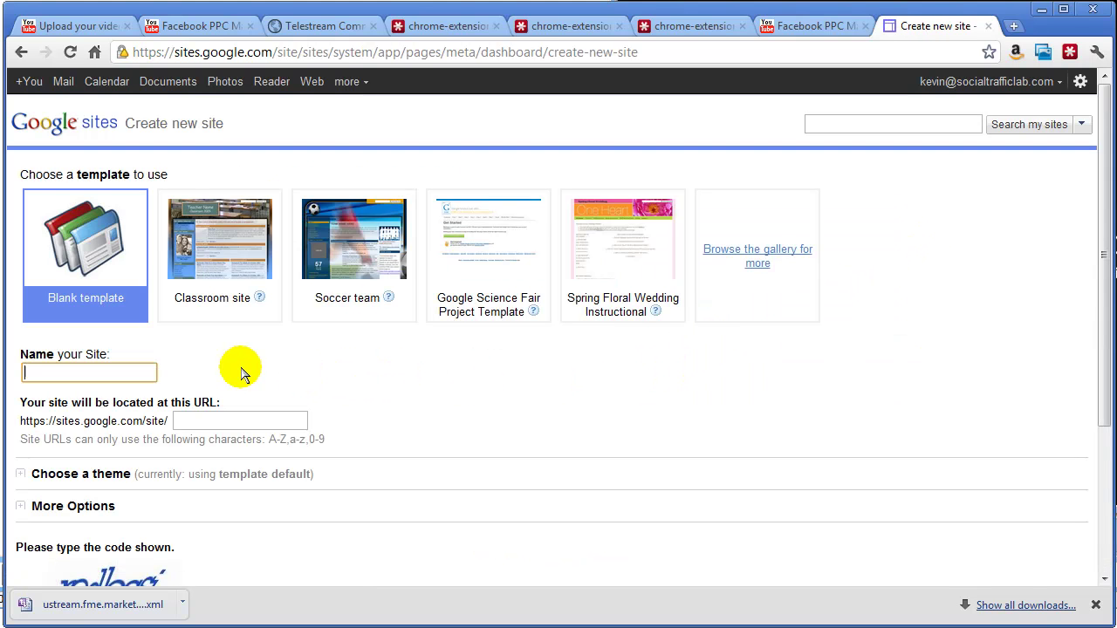
Name the new blank-template site "FB Images".
left_click(177, 418)
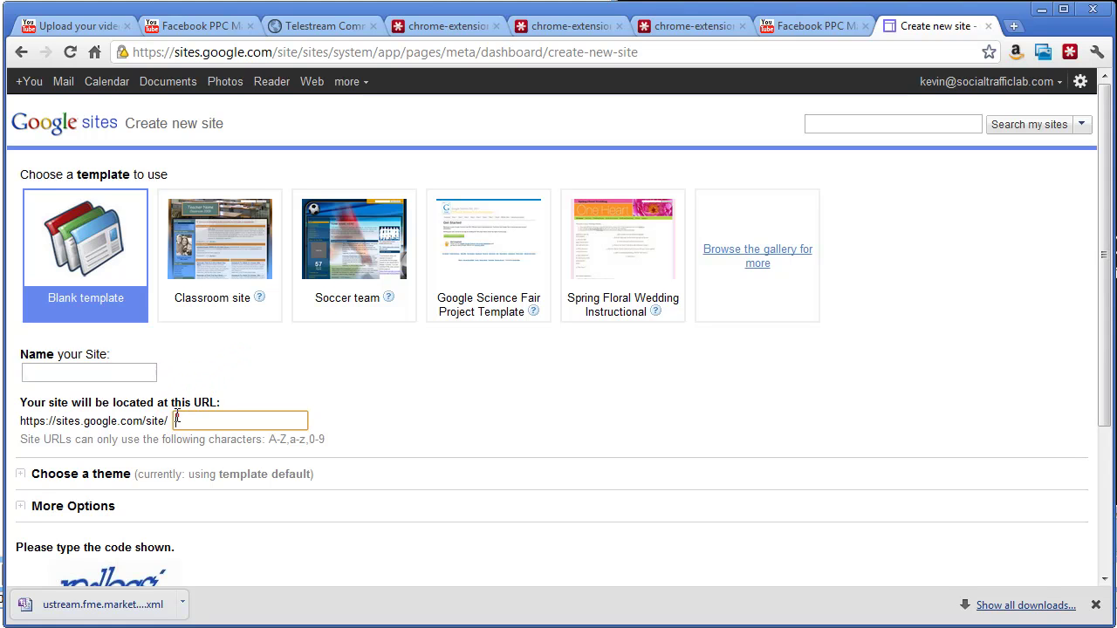
scroll(577, 377, "down", 1)
scroll(578, 377, "down", 1)
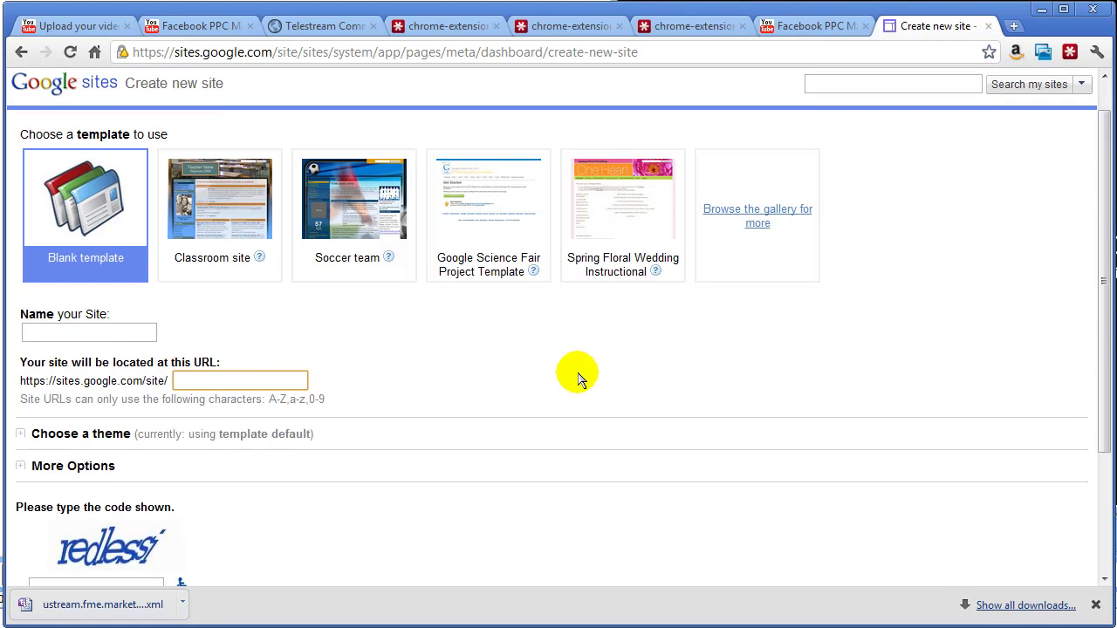
left_click(63, 330)
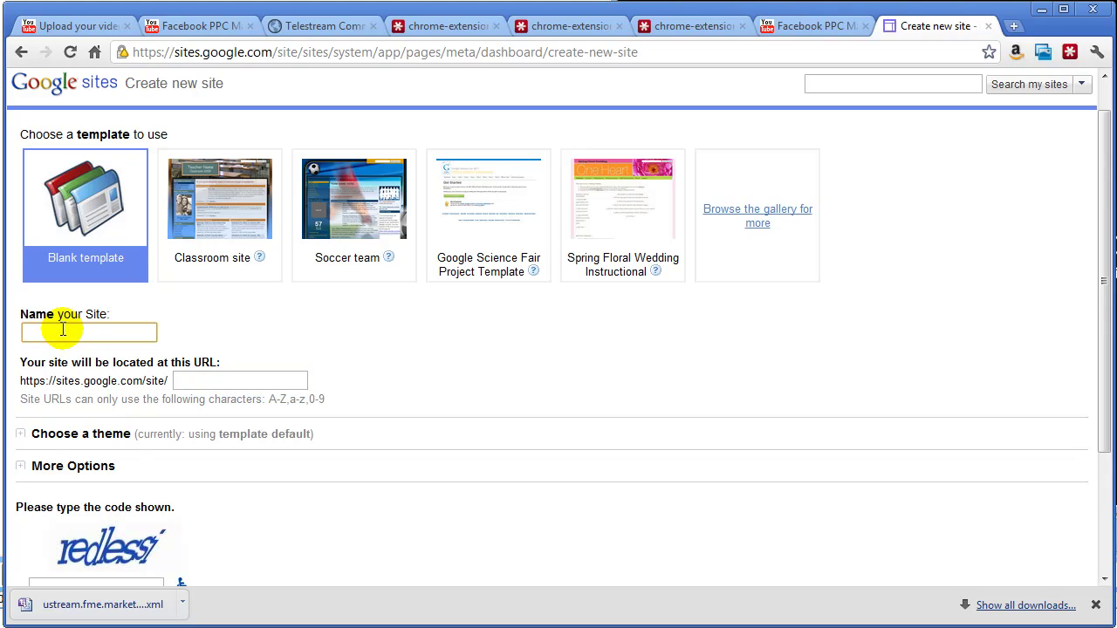
type("Fba")
type("b")
type("fb")
type(" Image")
type("s")
key("Home")
key("Delete")
key("Delete")
key("Delete")
type("FB")
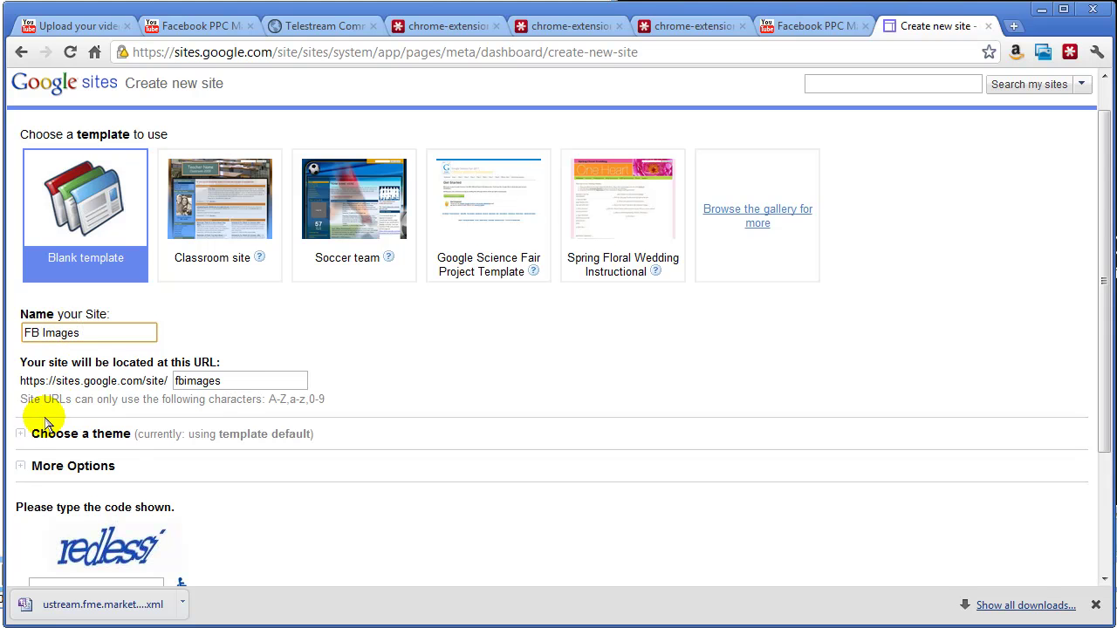
Expand the additional site options, enter the captcha verification code, and submit the site for creation.
scroll(239, 489, "down", 3)
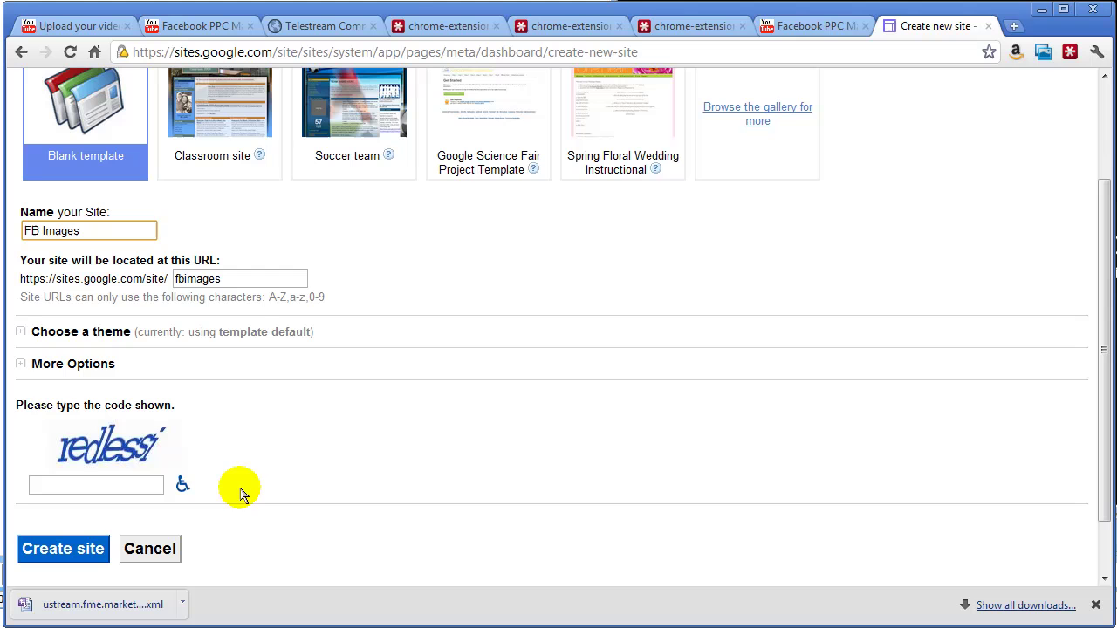
left_click(20, 363)
scroll(80, 419, "down", 2)
scroll(174, 392, "down", 3)
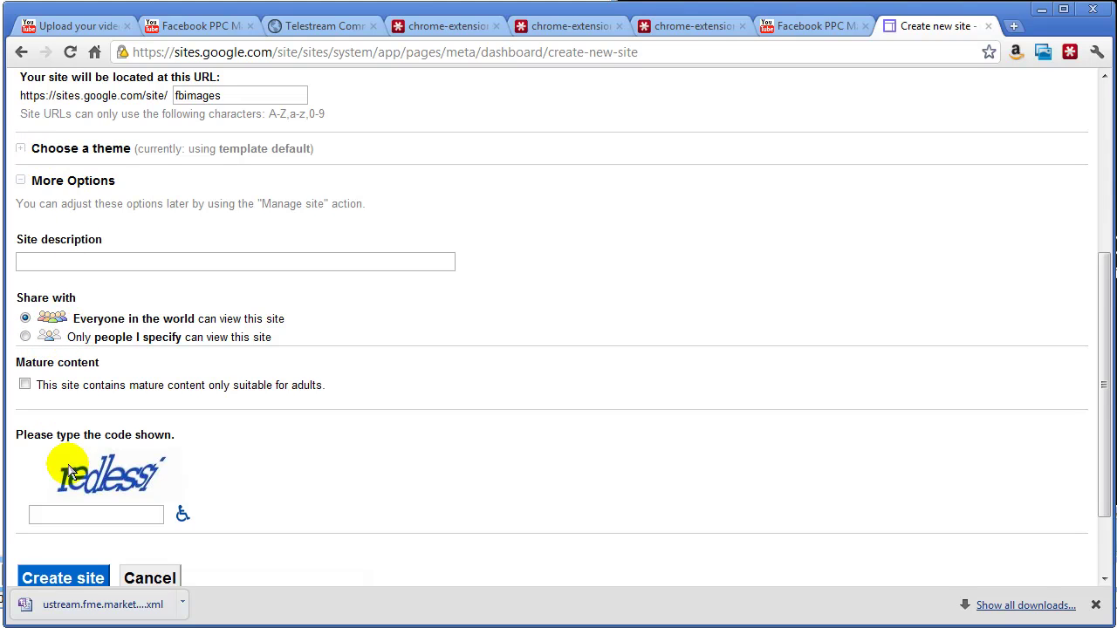
left_click(82, 513)
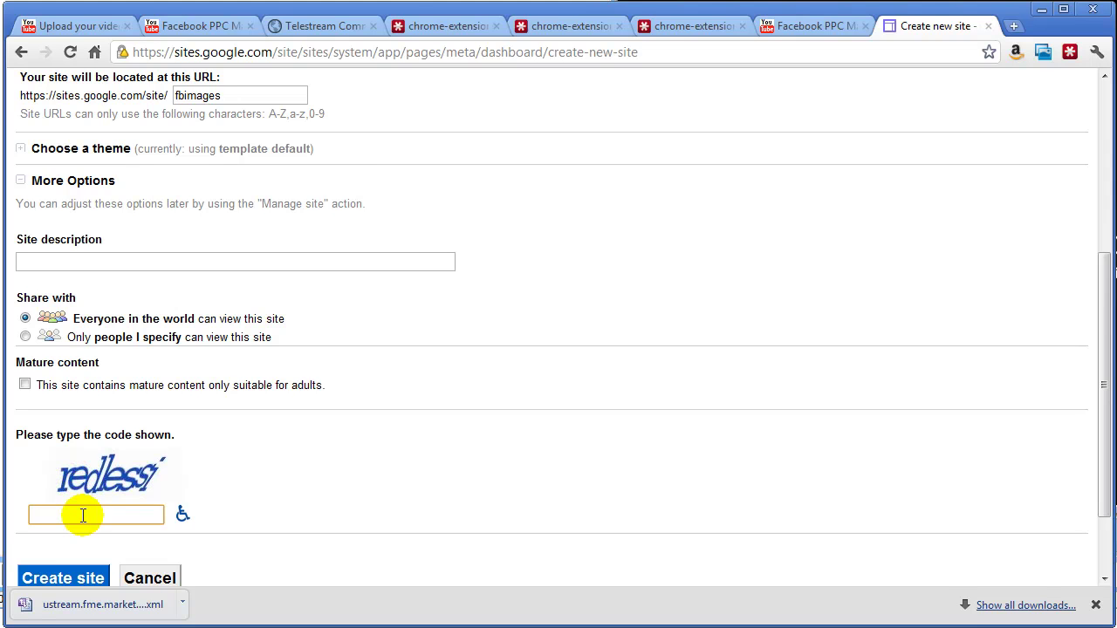
type("redlessi")
left_click(75, 578)
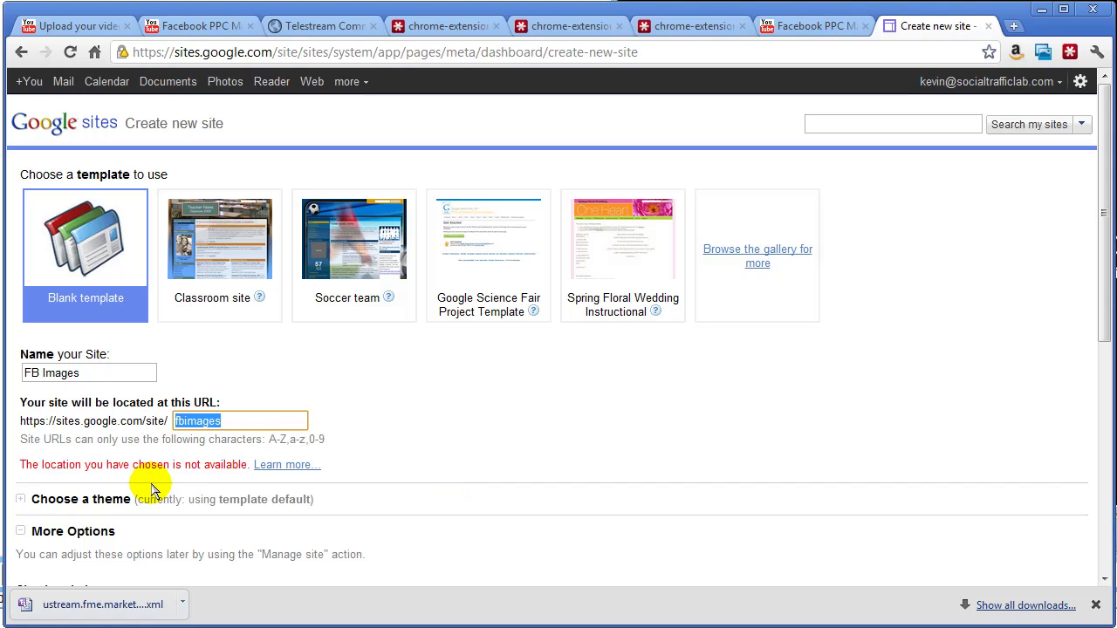
Change the site's URL ending to "stlfbimages" and create the site.
left_click(174, 422)
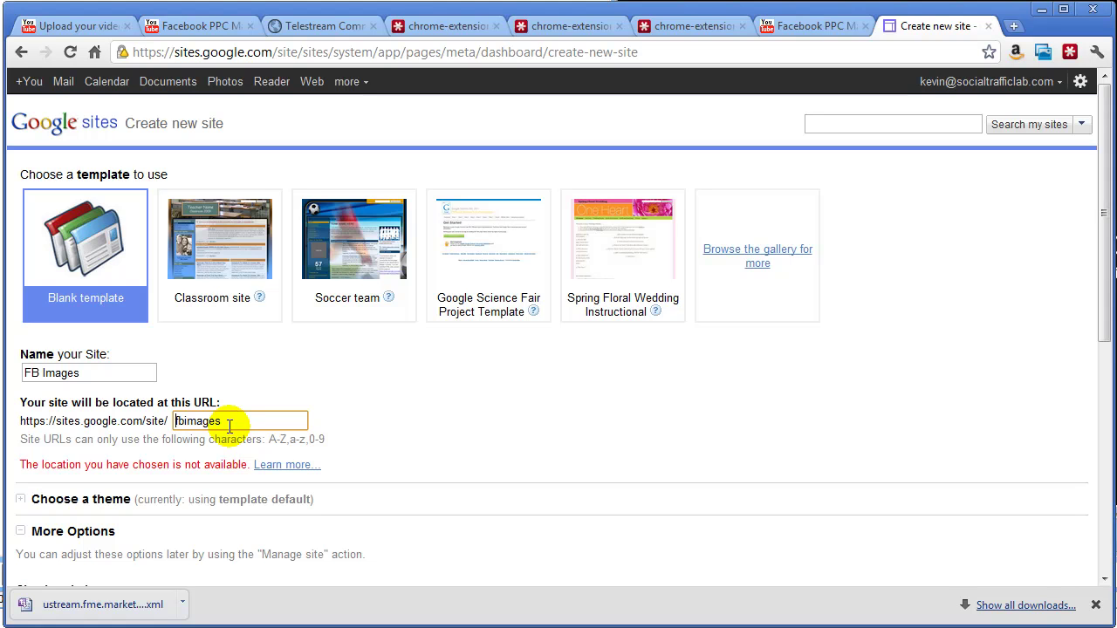
type("stl")
scroll(229, 426, "down", 3)
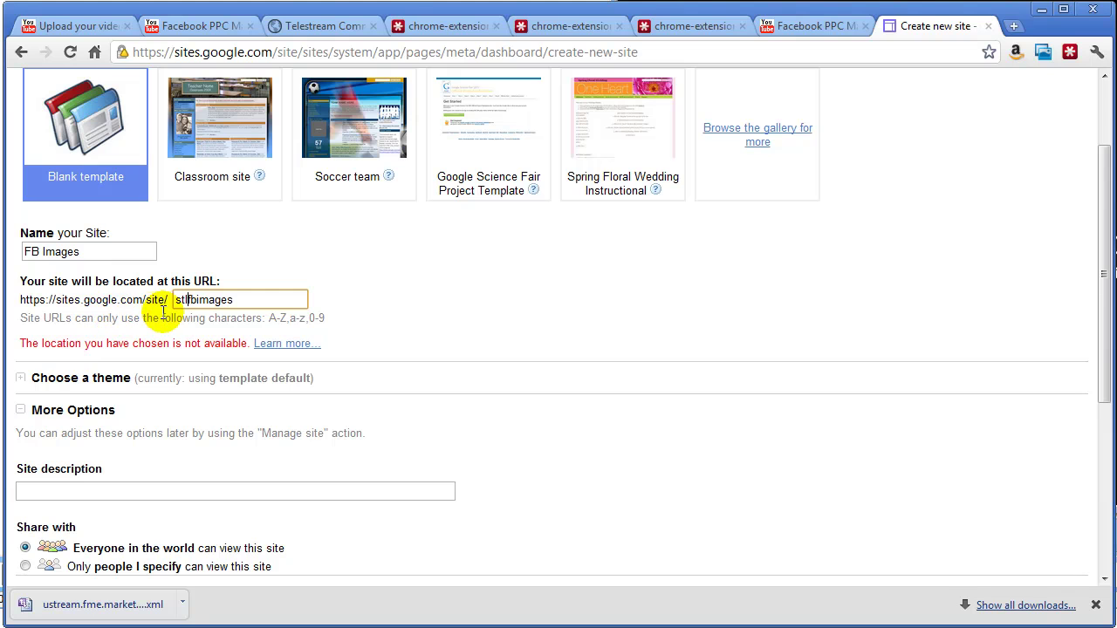
scroll(142, 424, "down", 6)
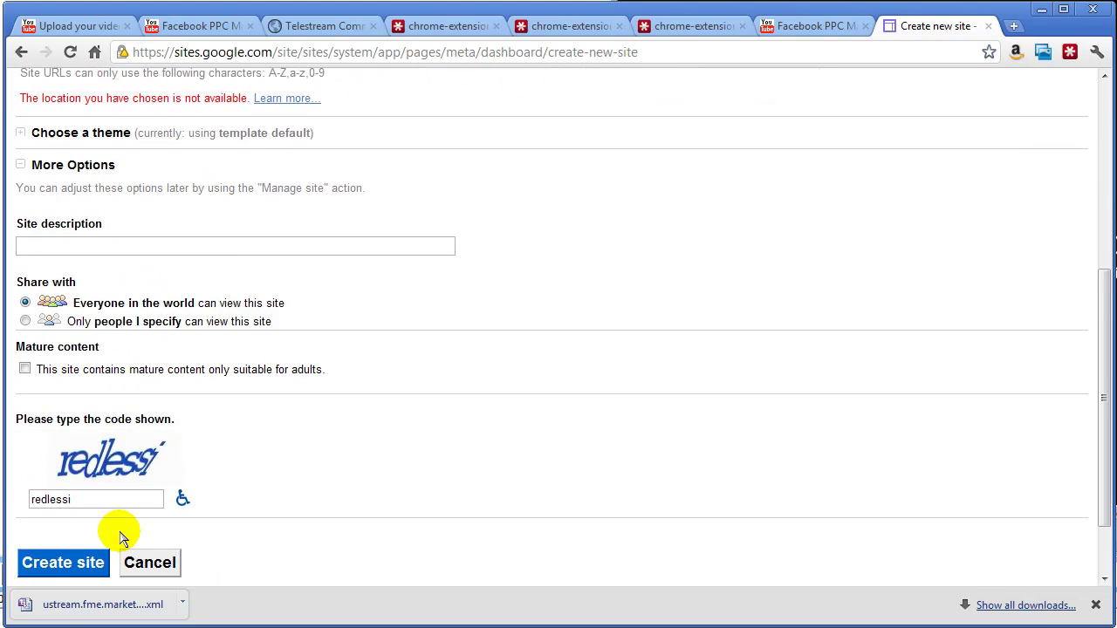
left_click(87, 564)
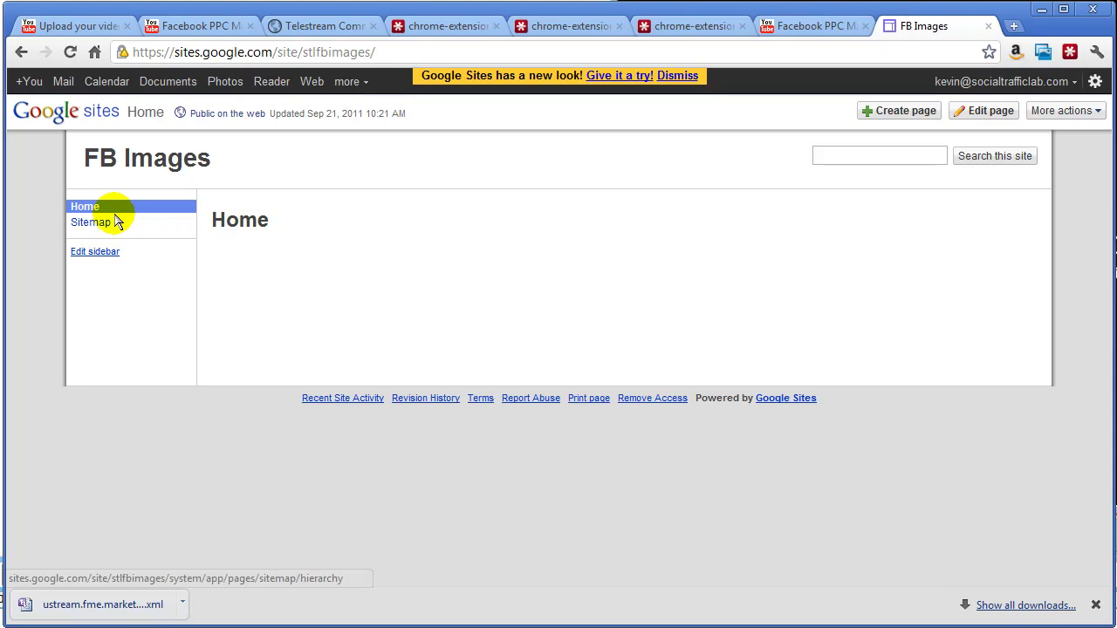
Open the management area of the FB Images site and show its attachments.
left_click(1079, 113)
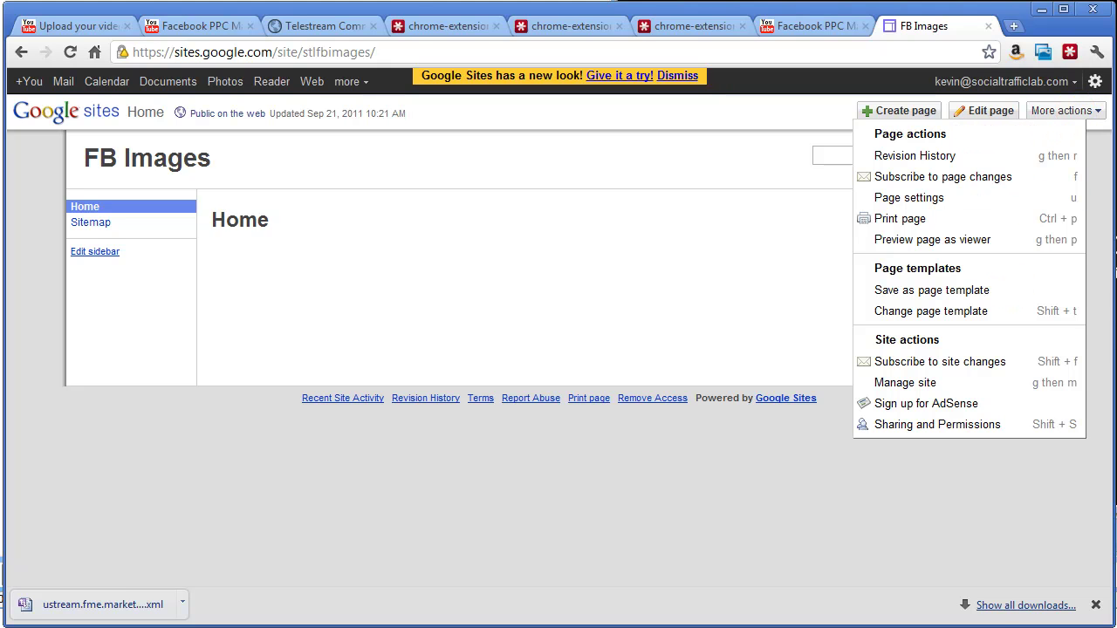
left_click(1035, 403)
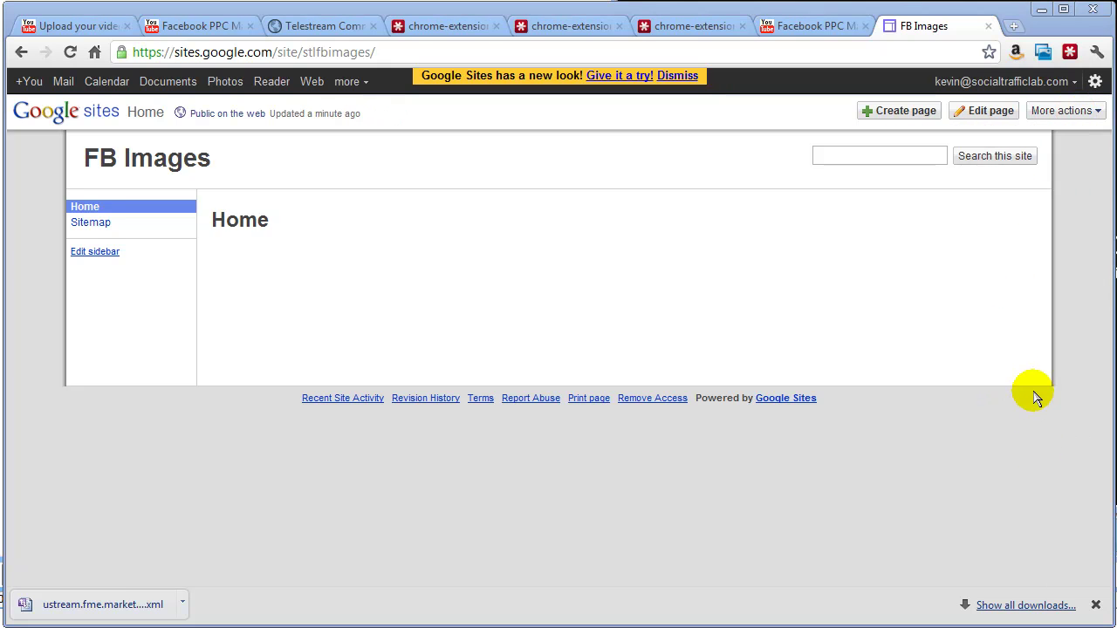
left_click(1072, 119)
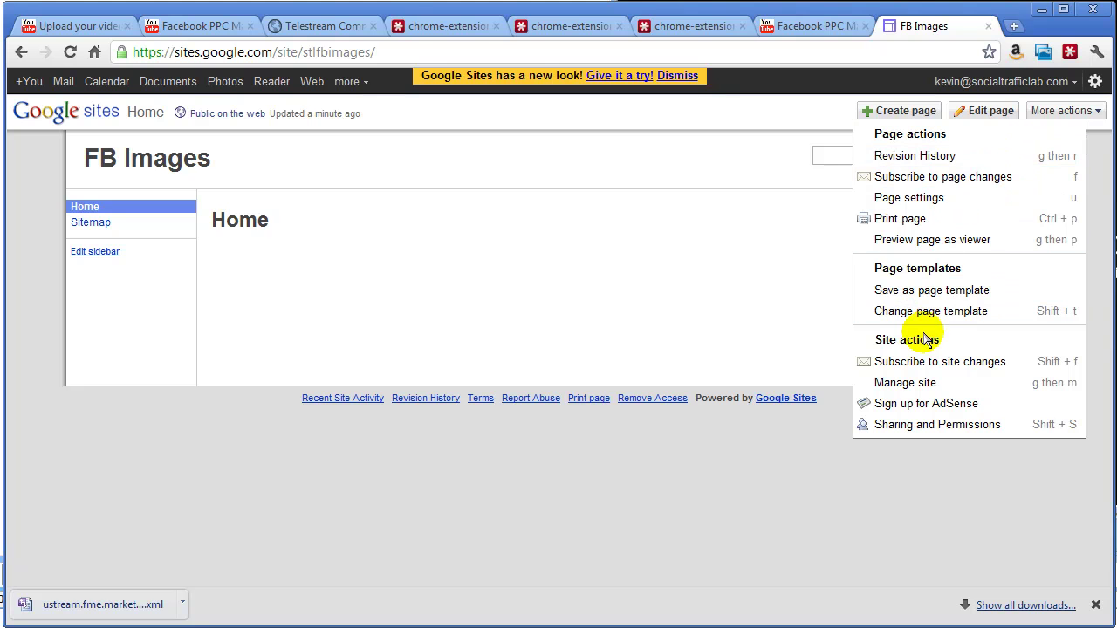
left_click(908, 383)
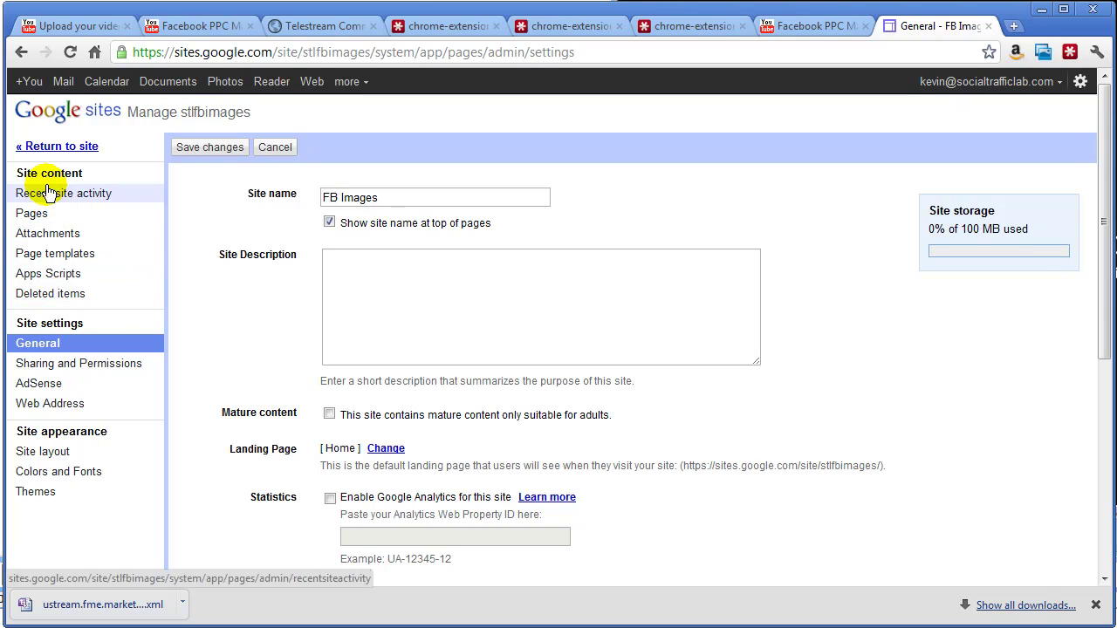
left_click(48, 234)
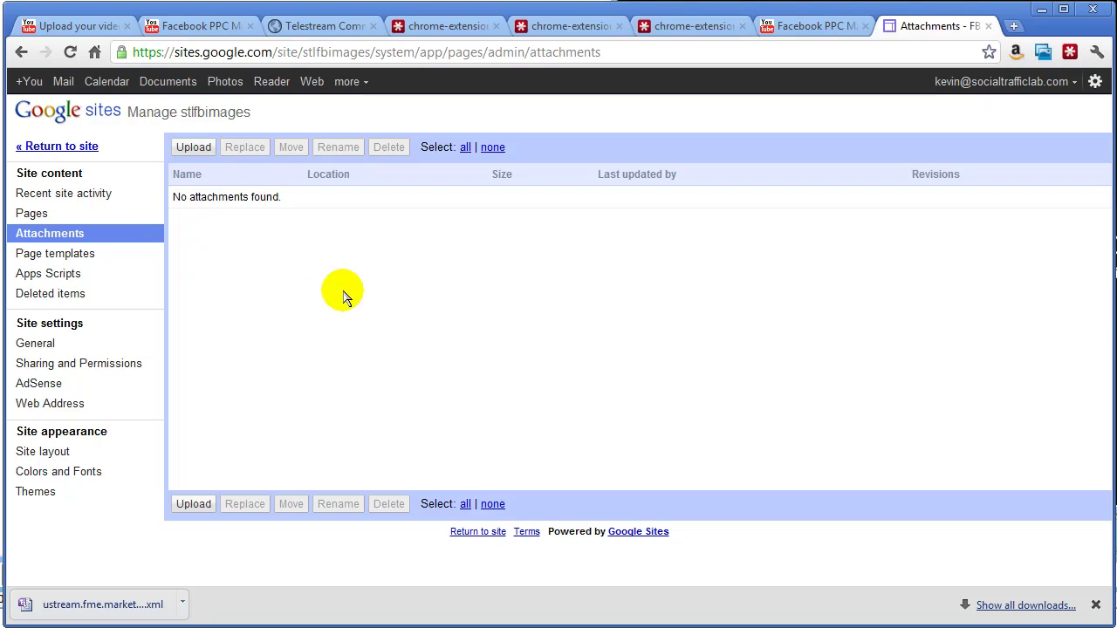
Start uploading an attachment and browse for the file in the My Dropbox folder under Documents.
left_click(197, 148)
left_click(418, 310)
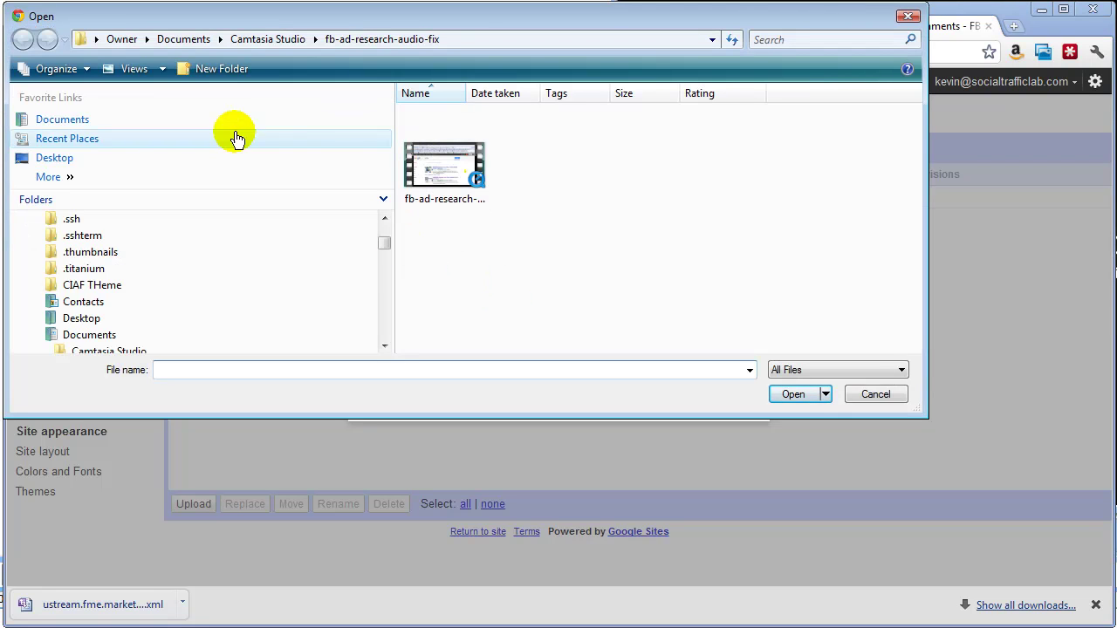
left_click(88, 127)
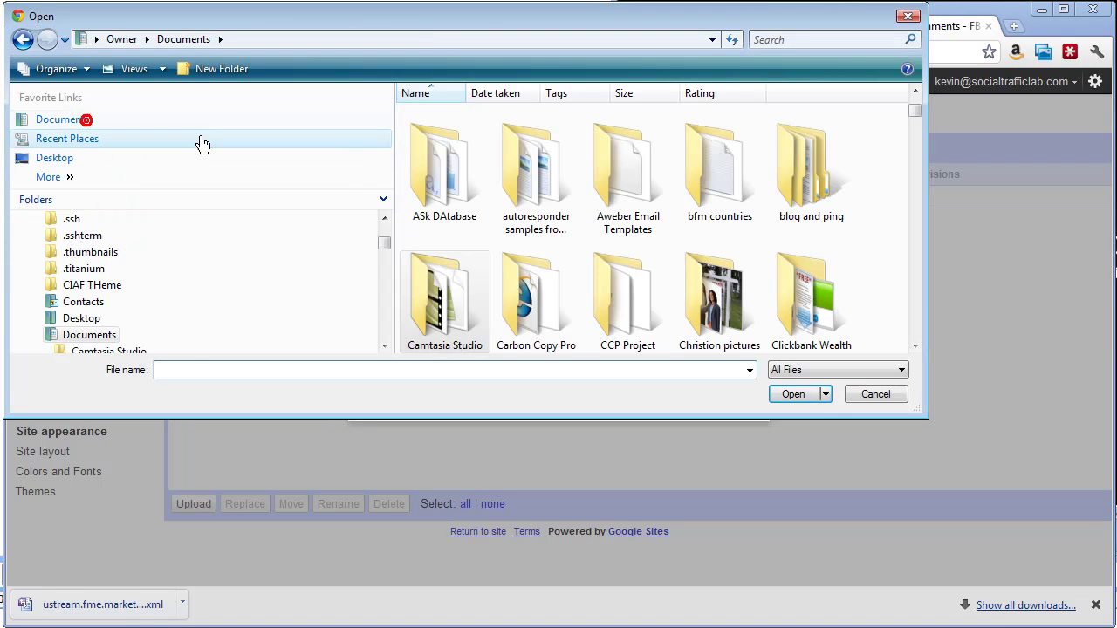
left_click(916, 297)
left_click(916, 297)
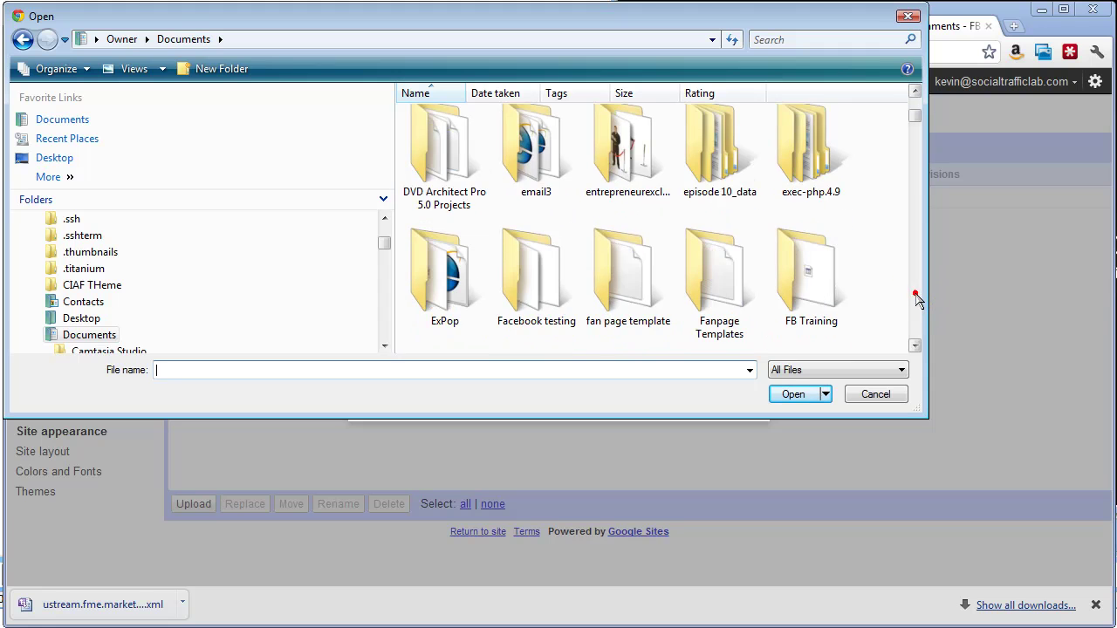
left_click(916, 296)
left_click(915, 297)
left_click(915, 297)
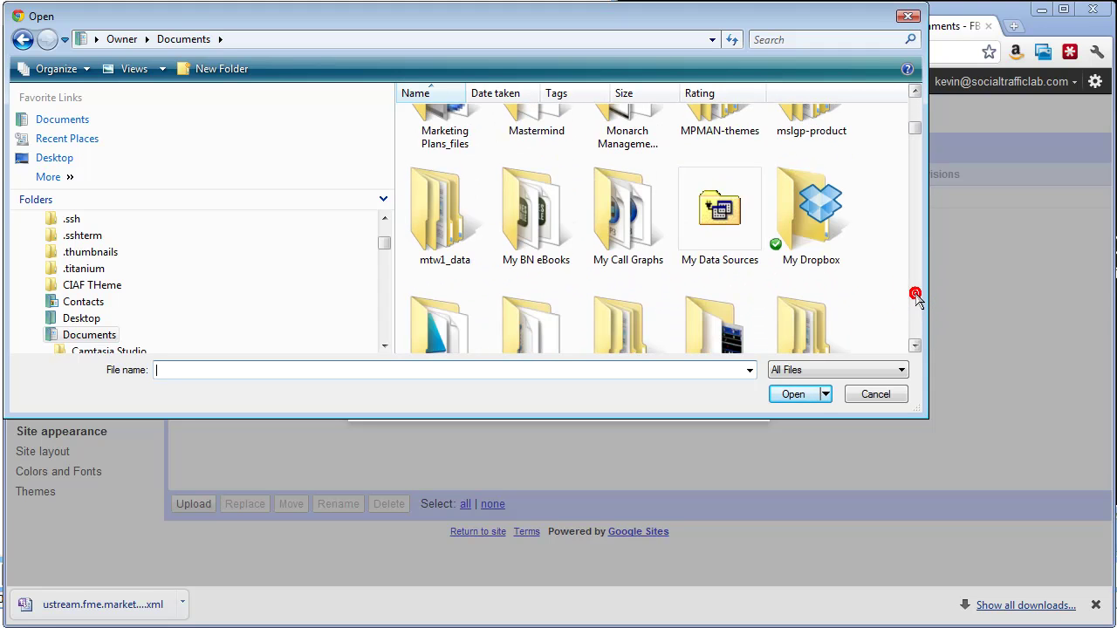
left_click(915, 296)
left_click(916, 119)
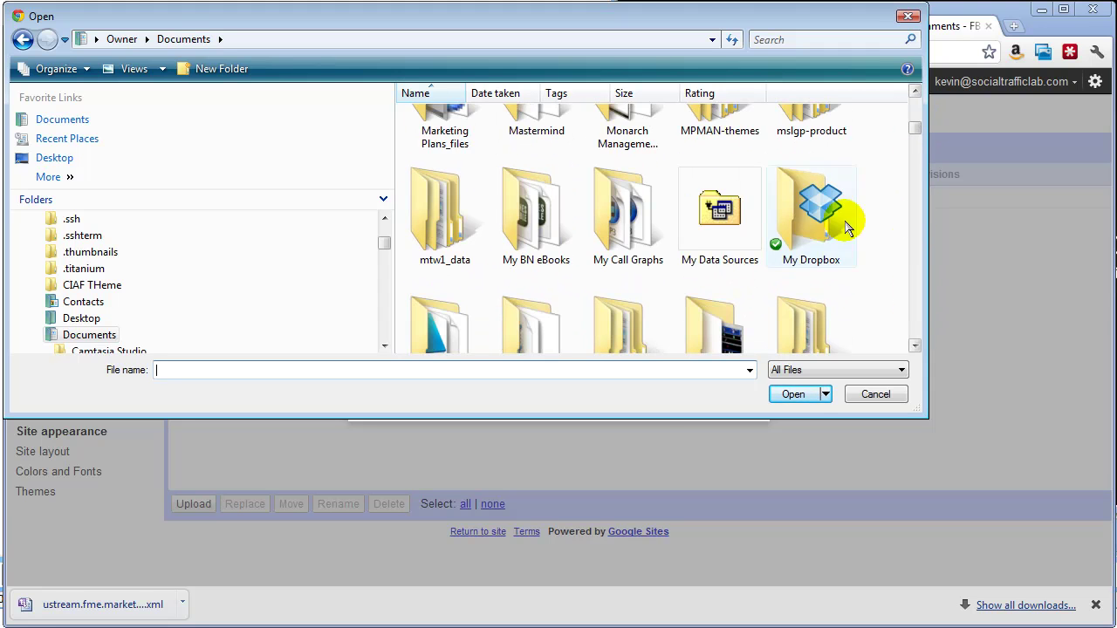
double_click(811, 213)
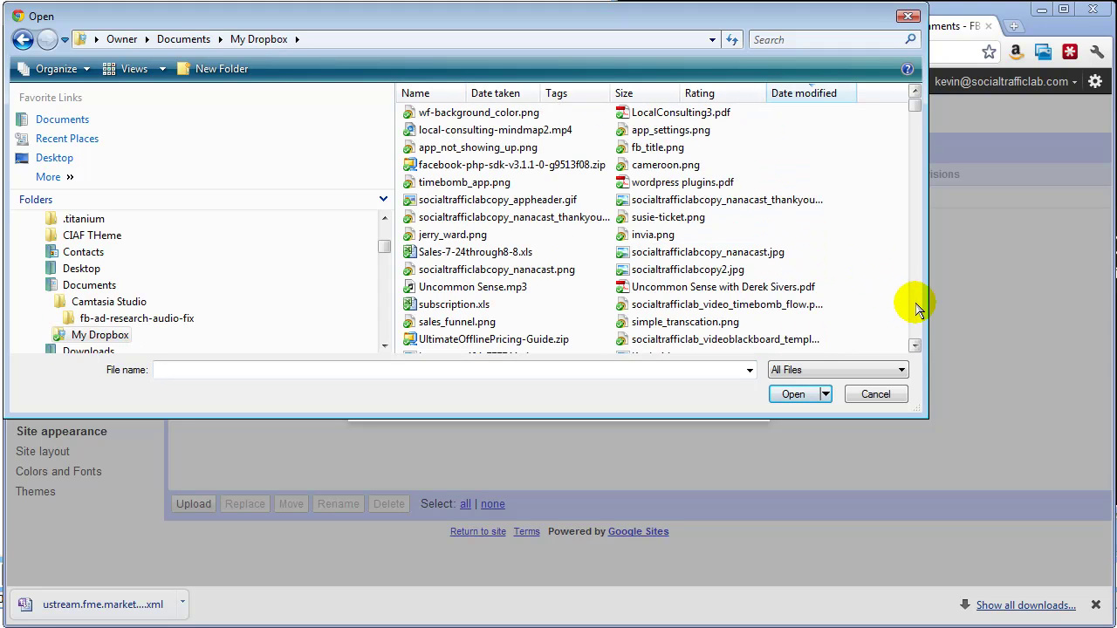
Find and open the person-named subfolder ending in "(2)" inside My Dropbox.
left_click(915, 305)
left_click(915, 305)
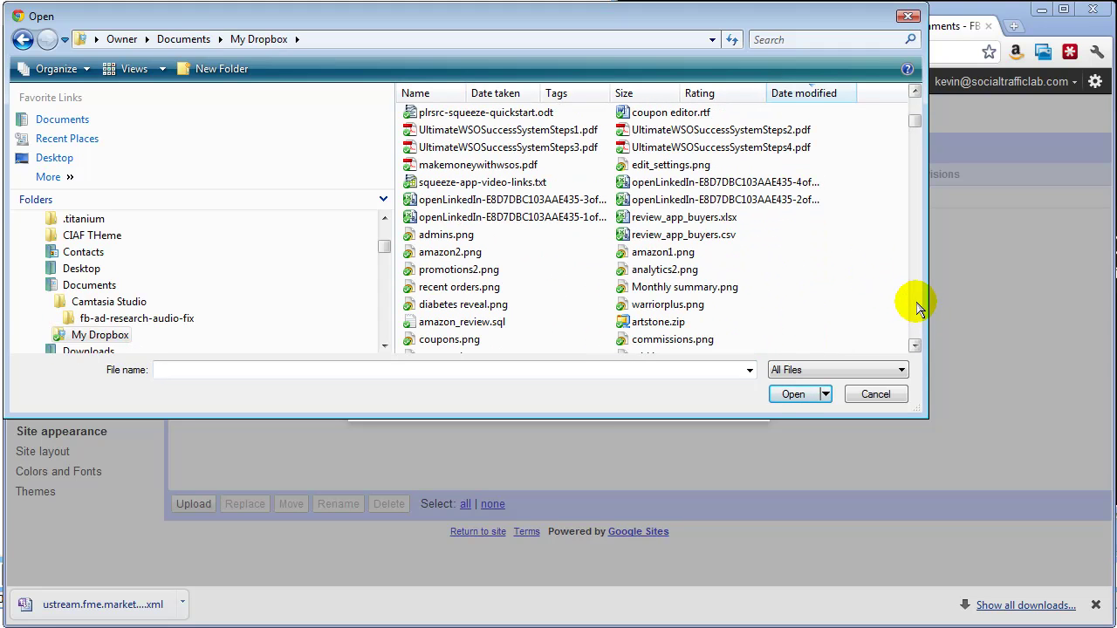
left_click(915, 305)
left_click(915, 306)
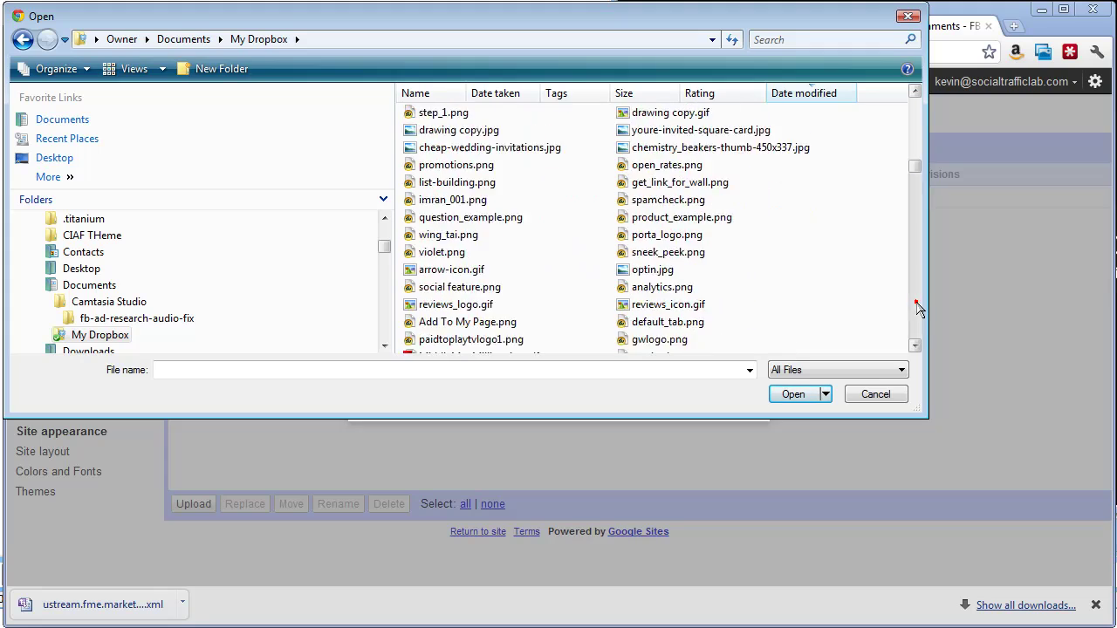
left_click(915, 305)
left_click(916, 306)
left_click(915, 305)
left_click(915, 305)
left_click(915, 305)
left_click(915, 305)
left_click(915, 305)
left_click(915, 305)
left_click(915, 305)
left_click(916, 303)
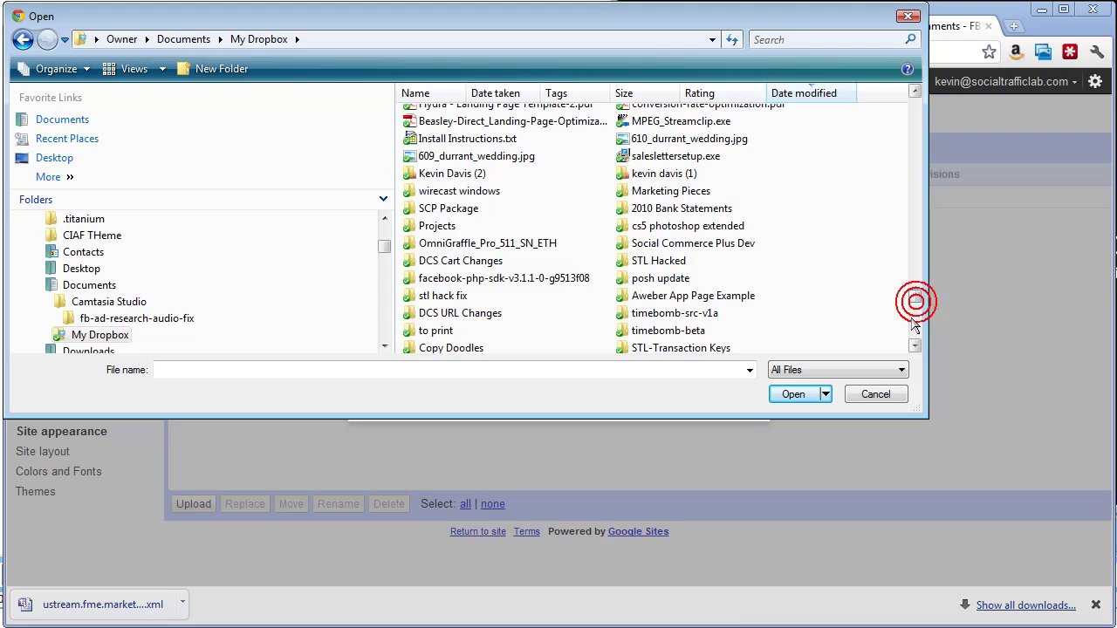
double_click(473, 174)
Choose Arrows-down.jpg and upload it as an attachment to the site's top level.
left_click(916, 314)
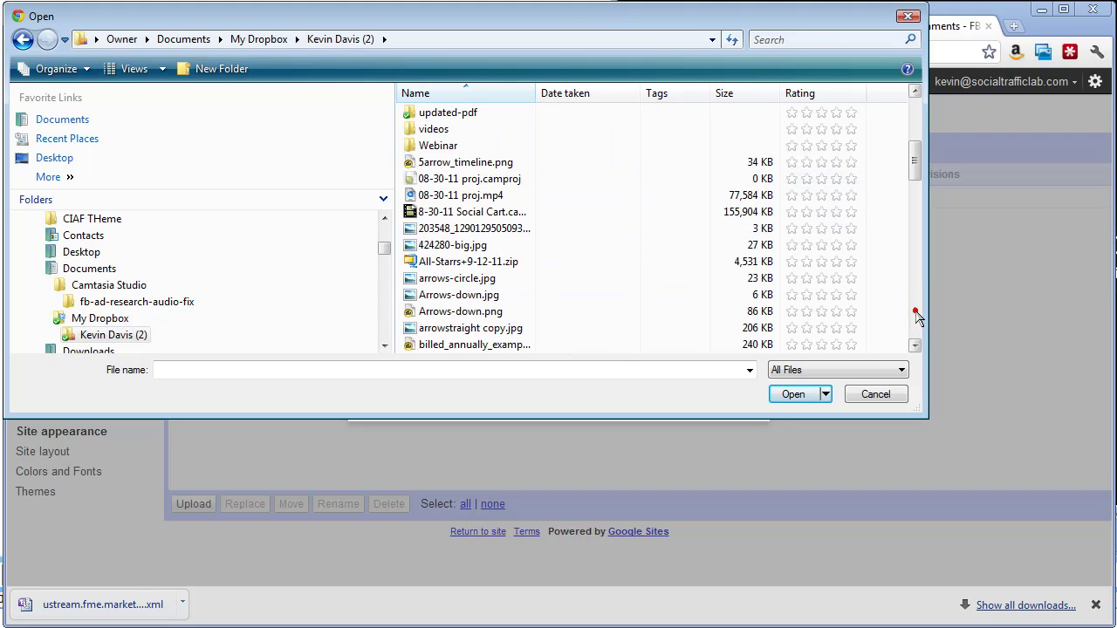
left_click(916, 316)
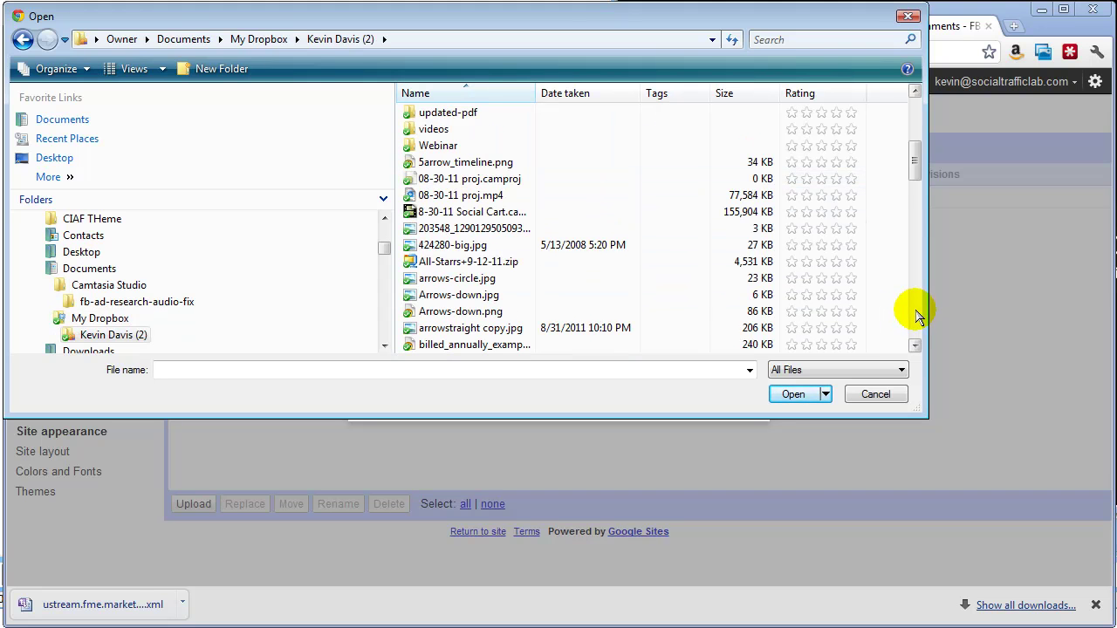
left_click(461, 297)
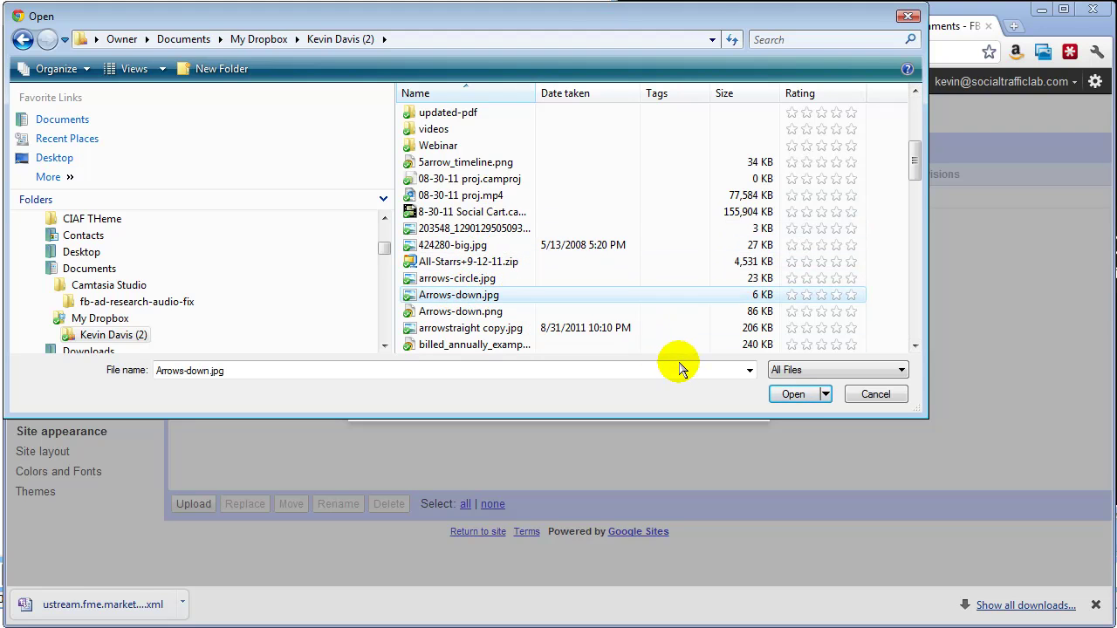
left_click(794, 397)
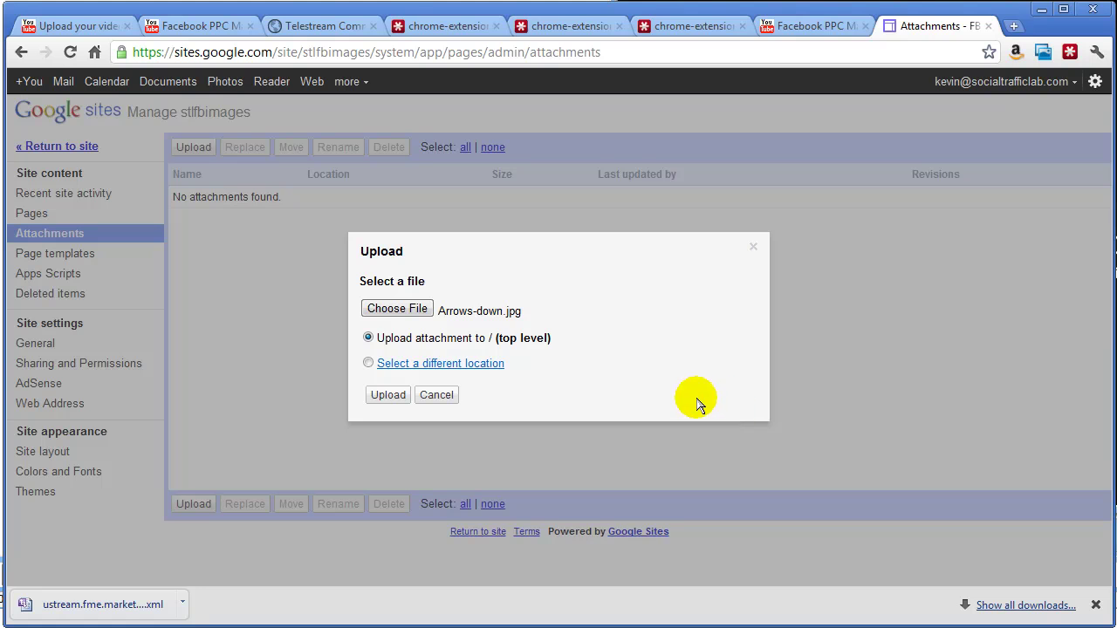
left_click(387, 395)
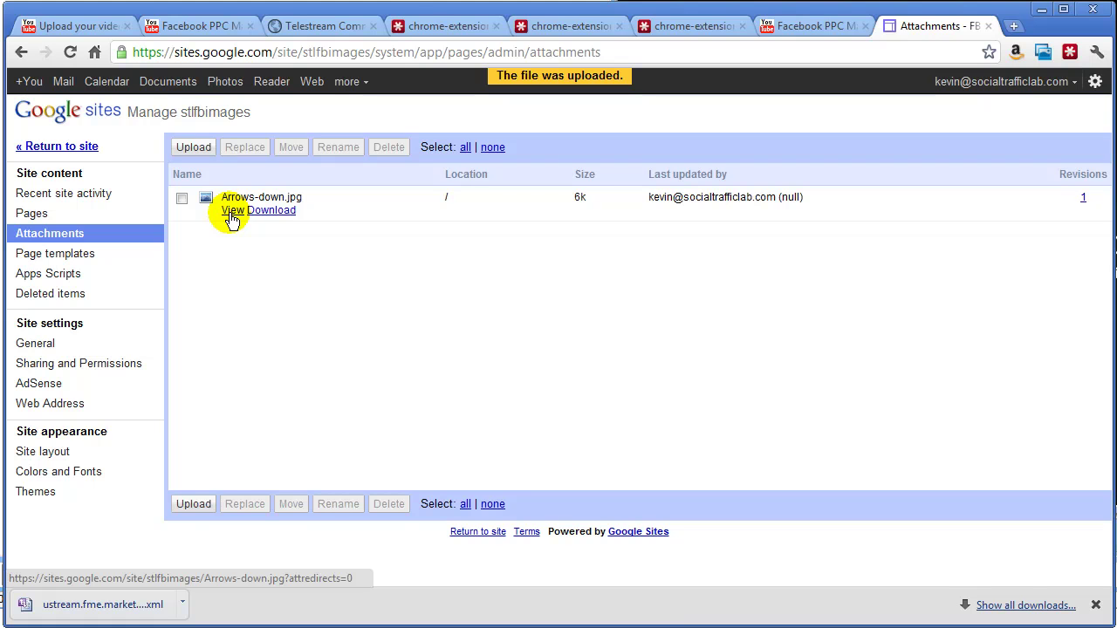
Preview the uploaded Arrows-down.jpg in its own tab, close it, and copy the address of the image's View link.
left_click(231, 213)
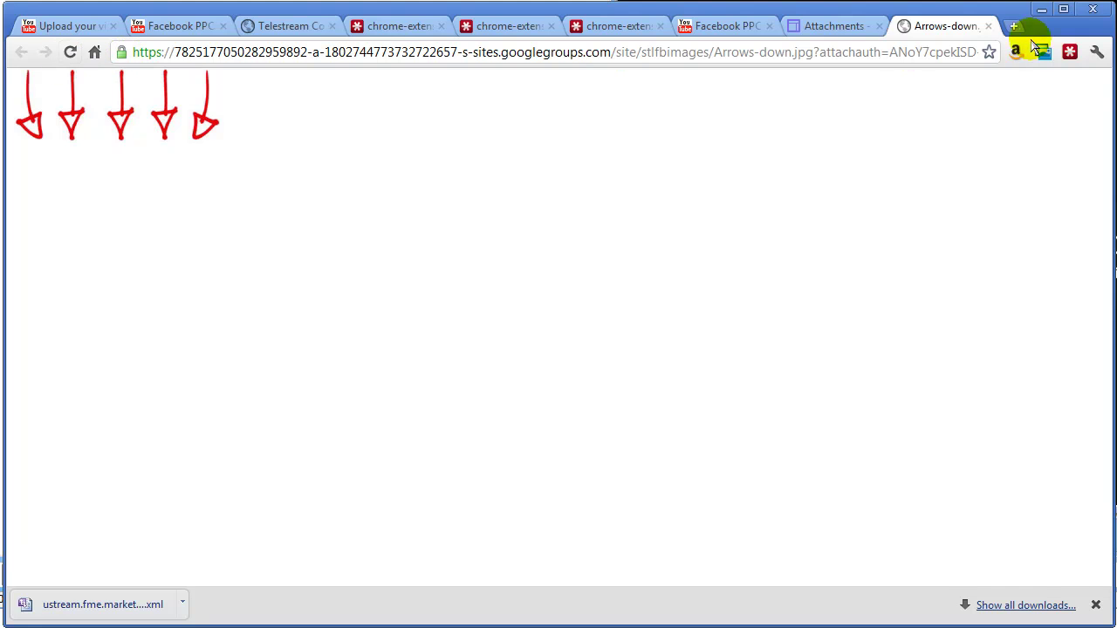
left_click(988, 25)
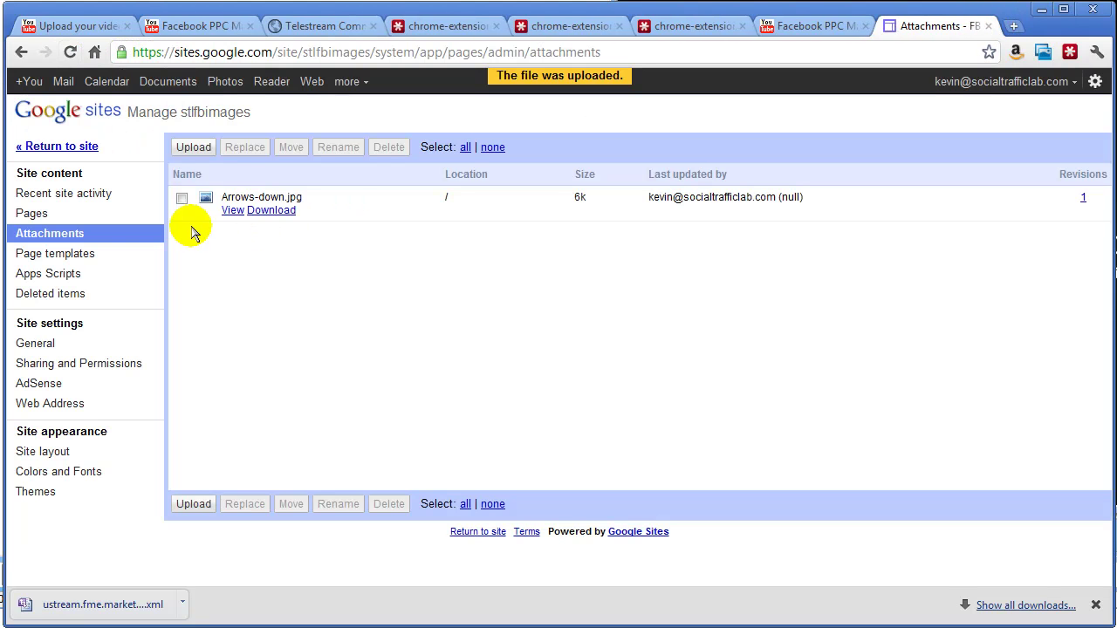
right_click(228, 215)
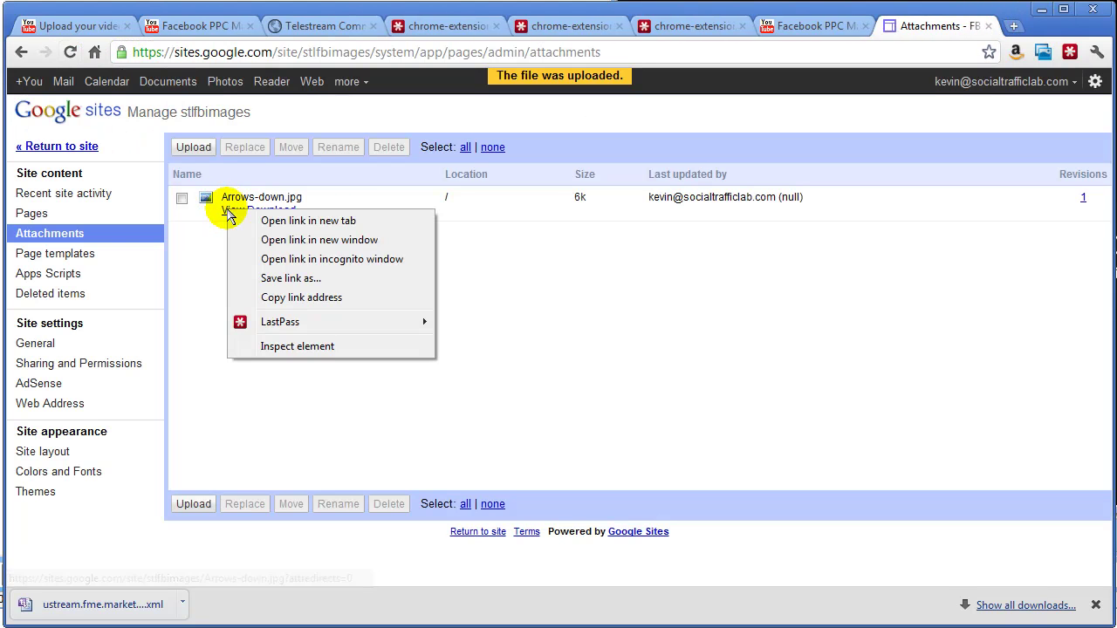
left_click(308, 300)
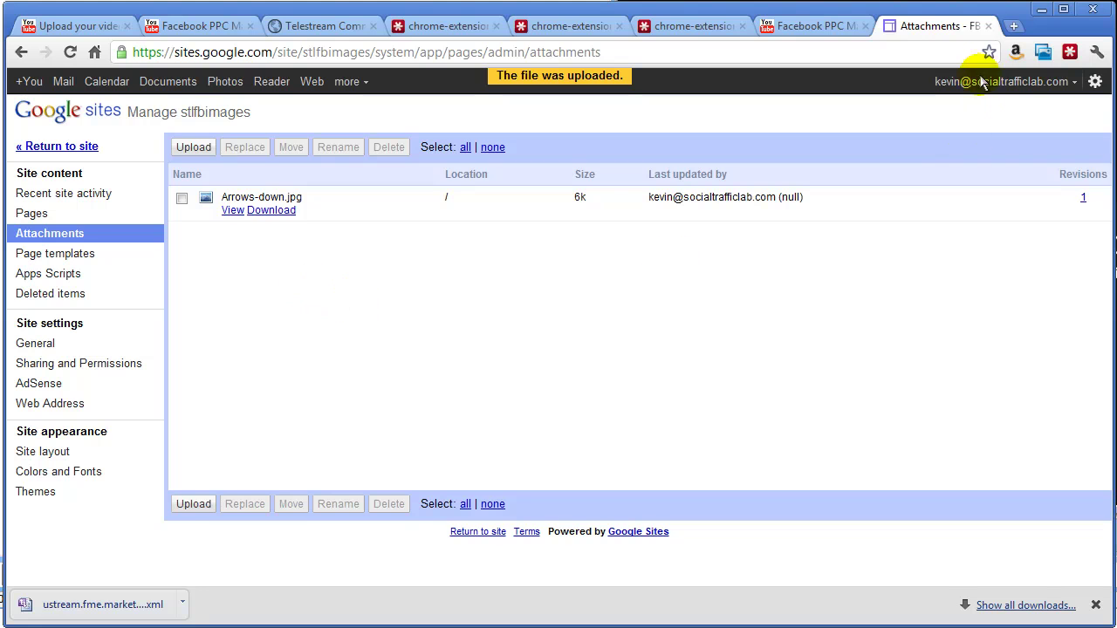
Load the copied image address in a new tab without the "?attredirects=0" ending, and return to the site's attachments list.
left_click(1014, 27)
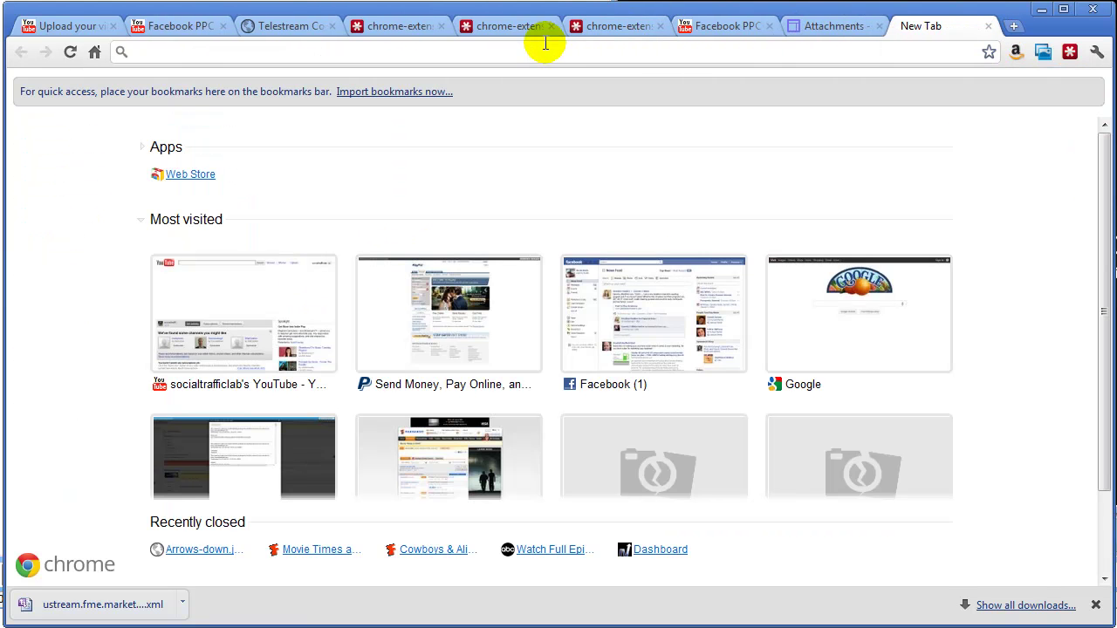
key("ctrl+v")
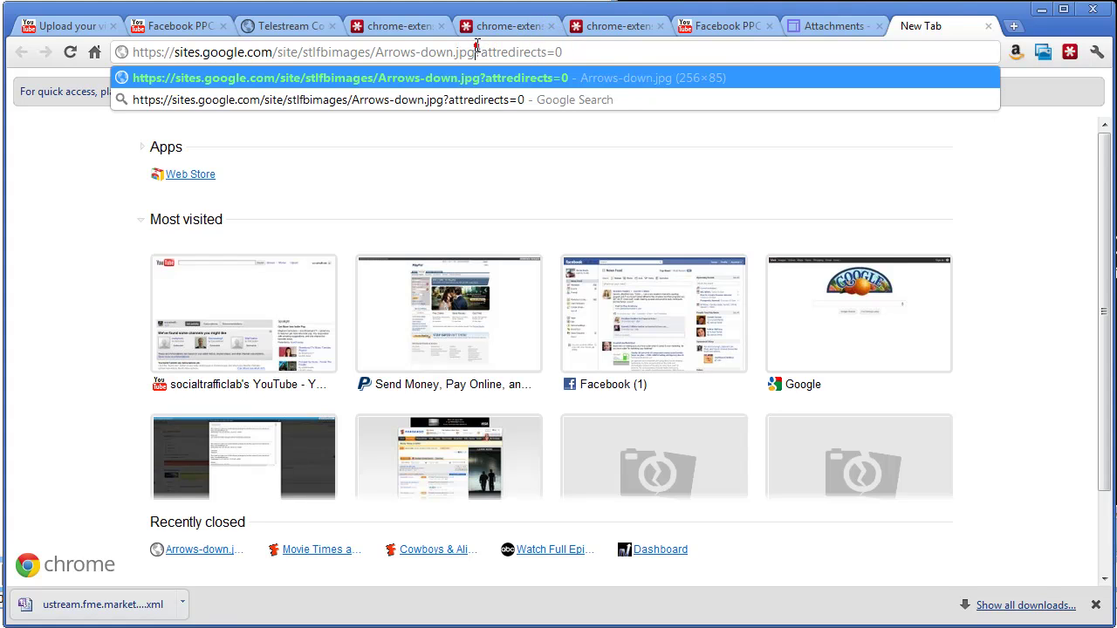
left_click_drag(475, 52, 567, 52)
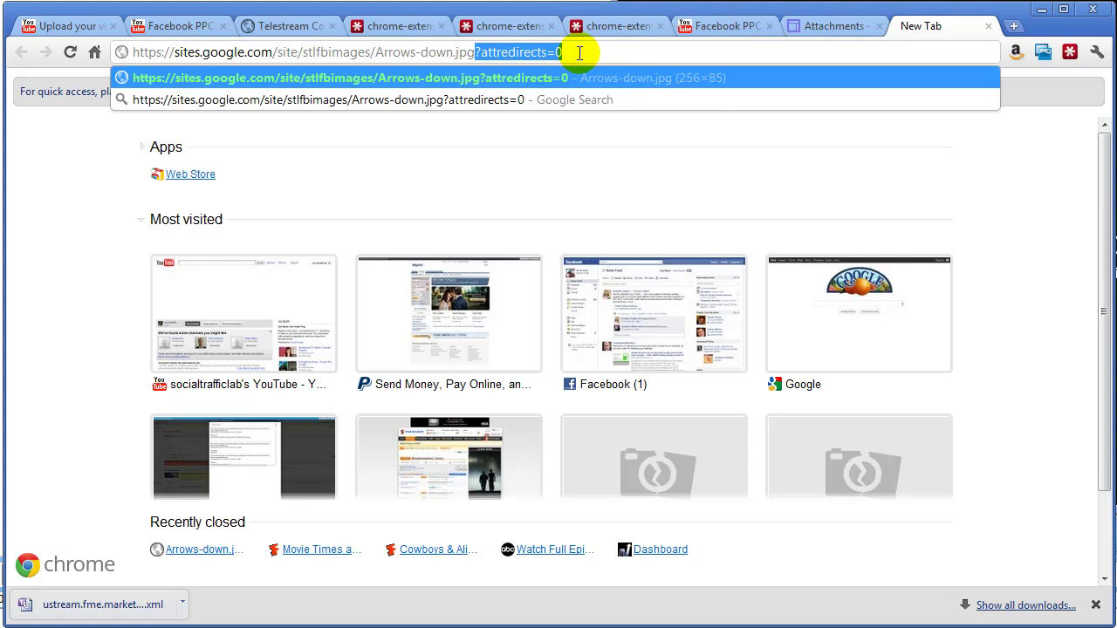
key("BackSpace")
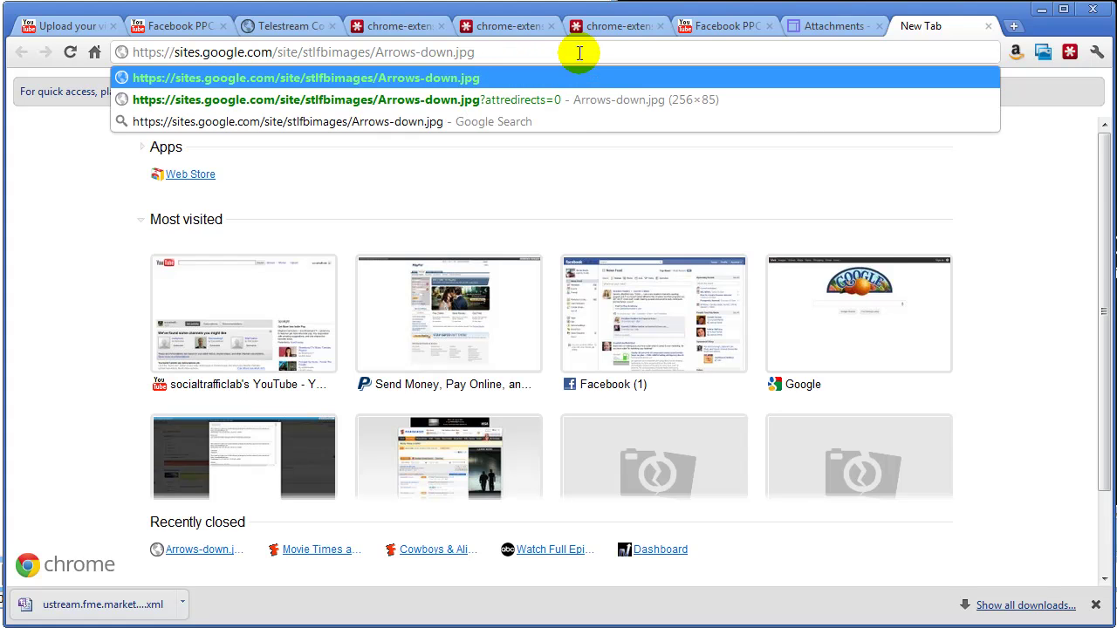
key("Return")
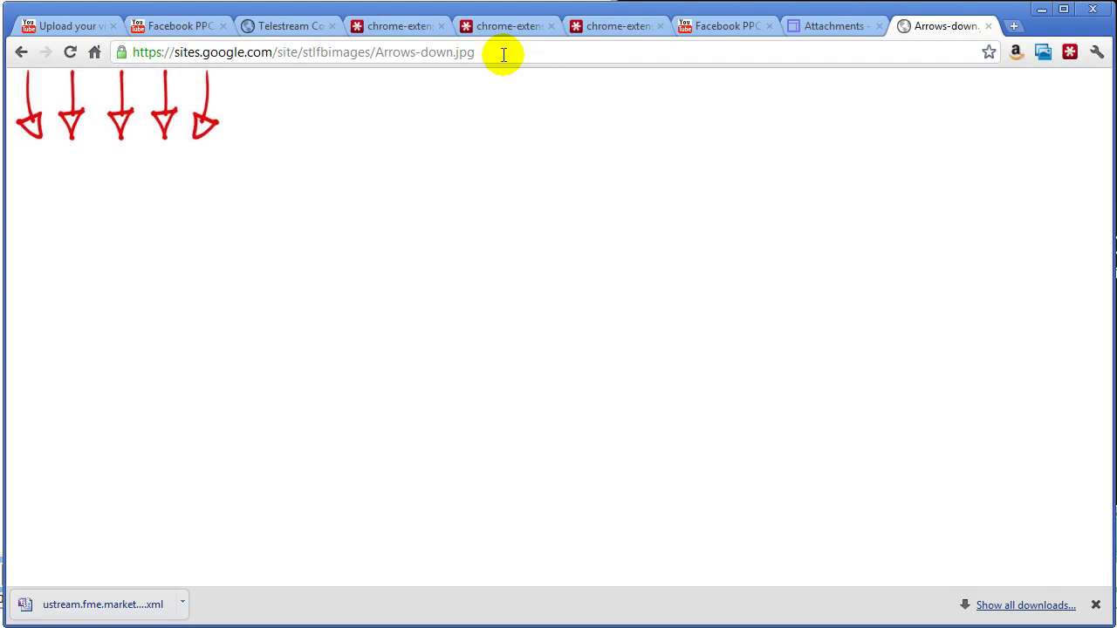
left_click_drag(501, 50, 132, 78)
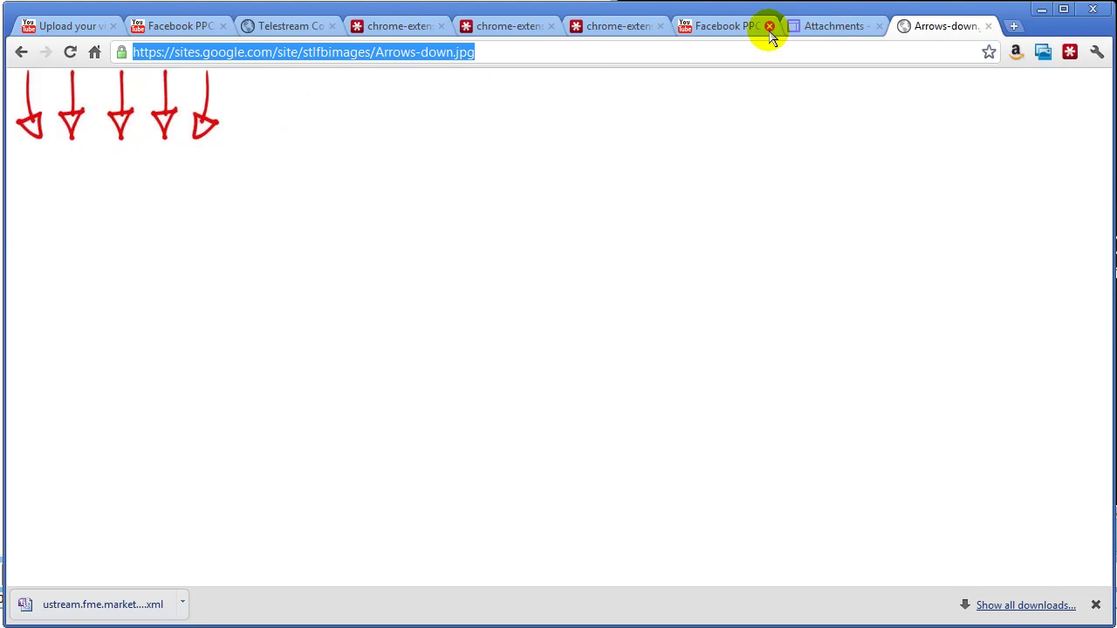
left_click(803, 25)
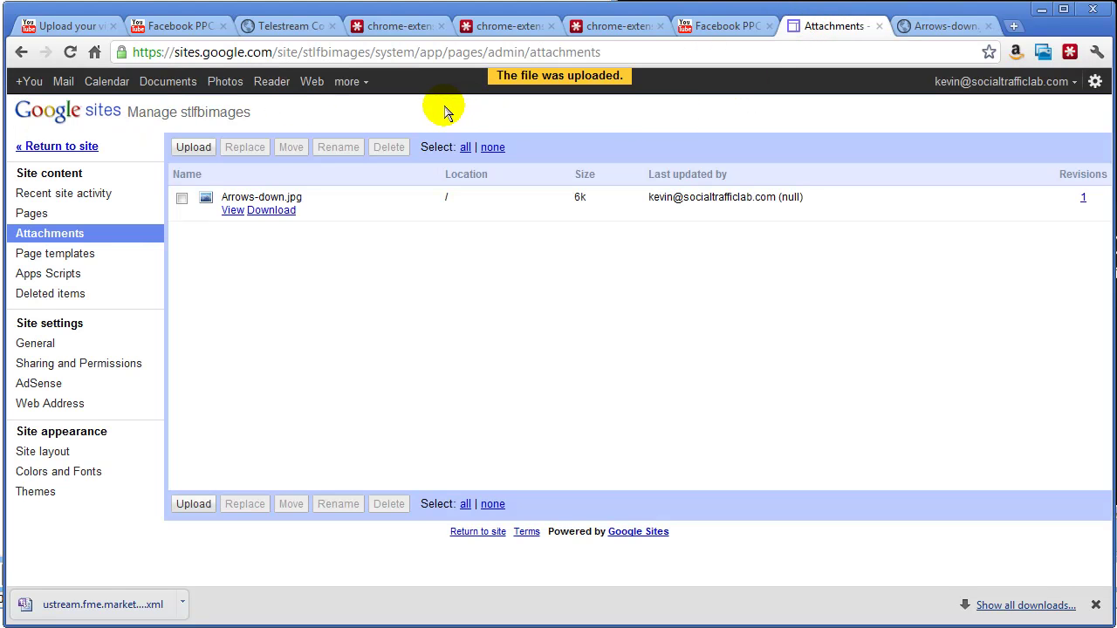